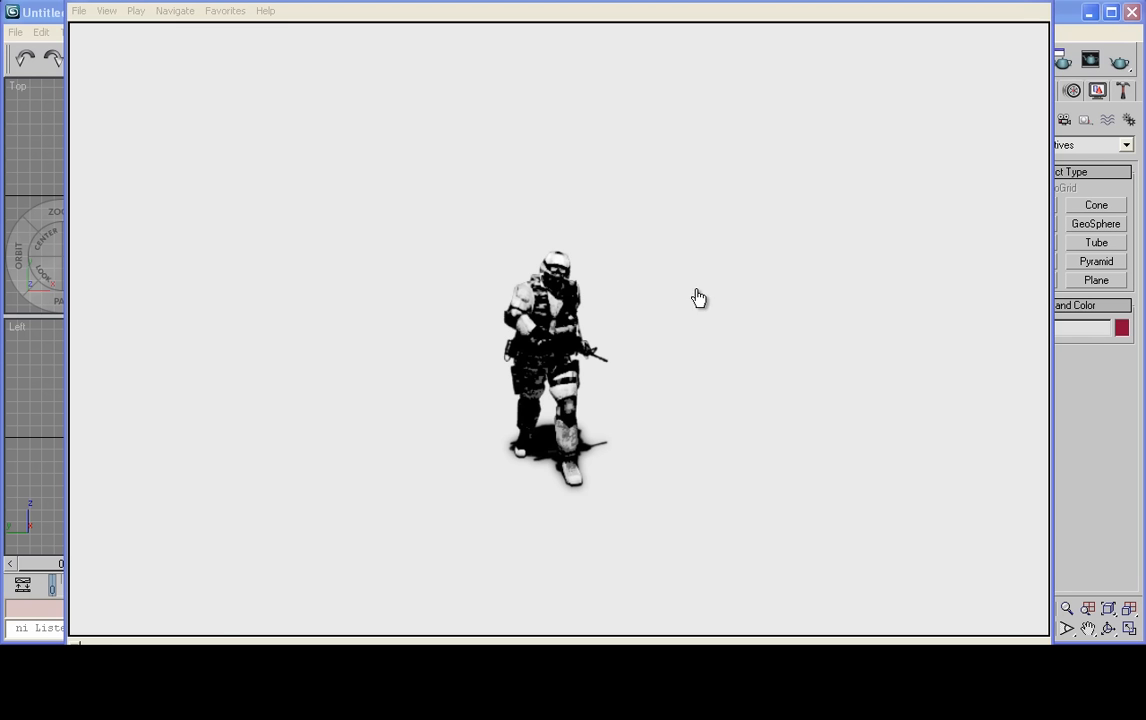
Close the video player and open the mods\bf2 folder inside the Battlefield 22 game folder
left_click(124, 566)
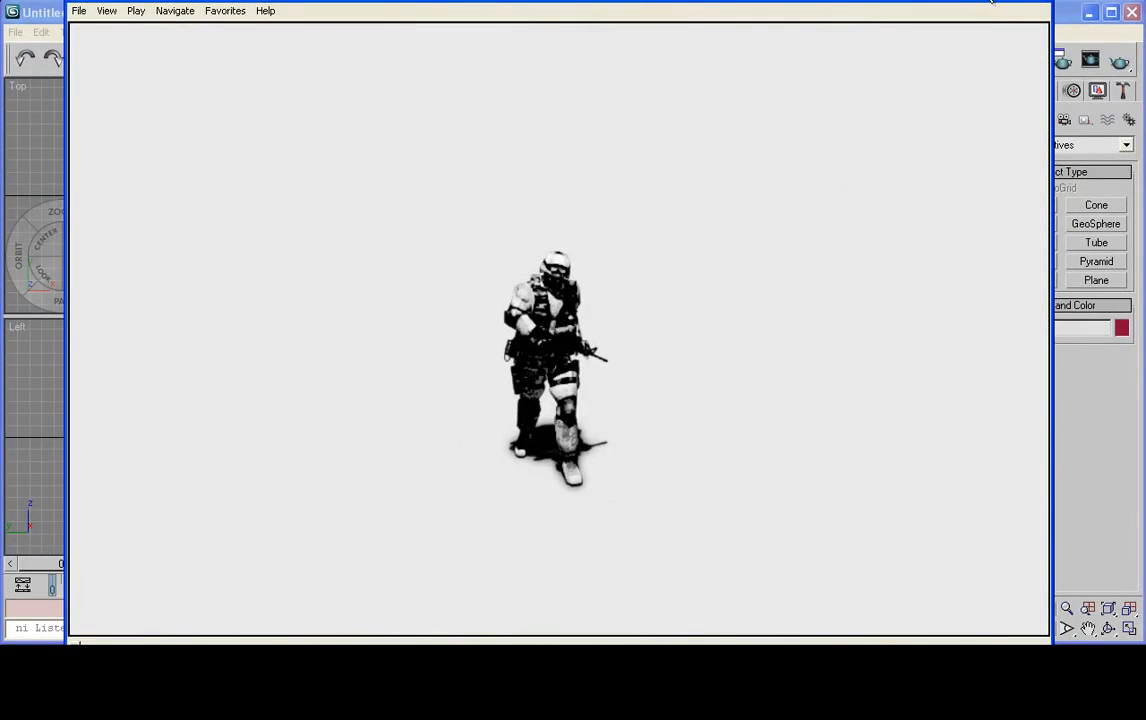
left_click(1036, 2)
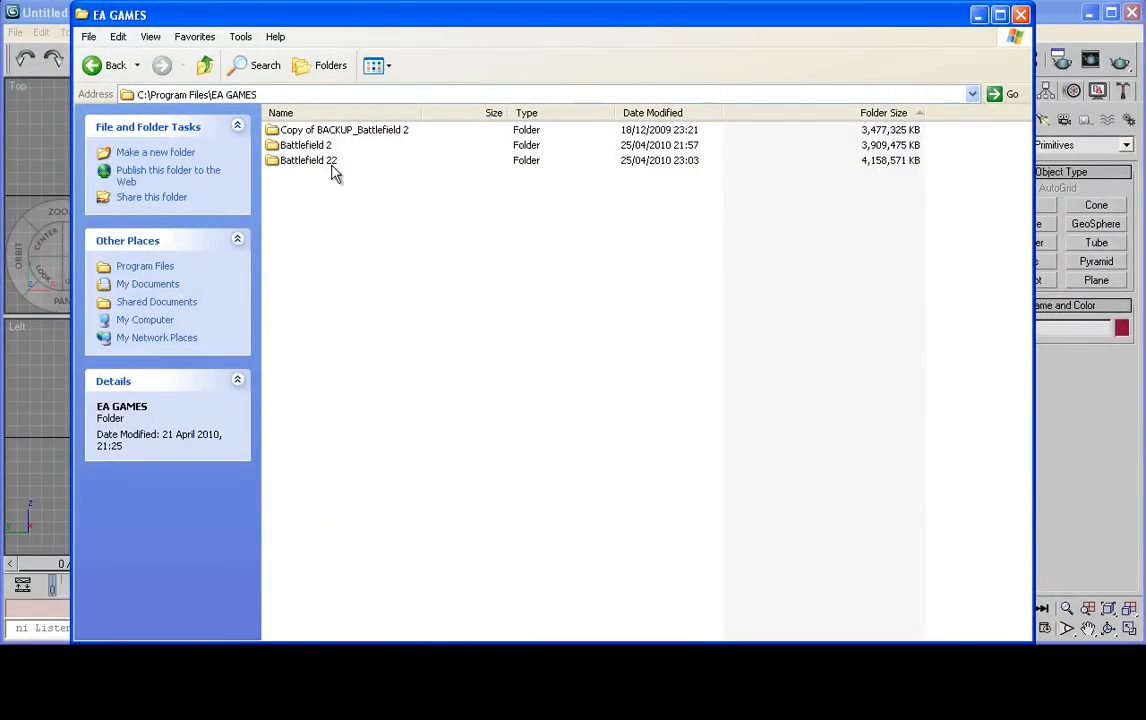
left_click(302, 146)
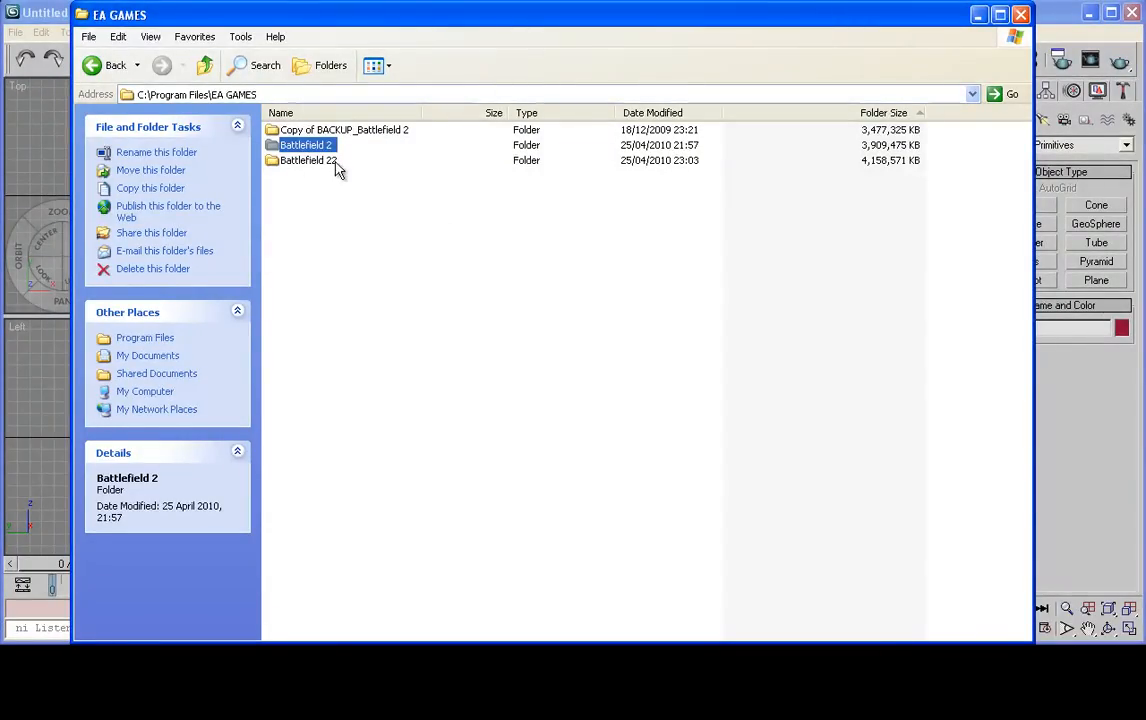
double_click(290, 161)
double_click(292, 328)
double_click(289, 146)
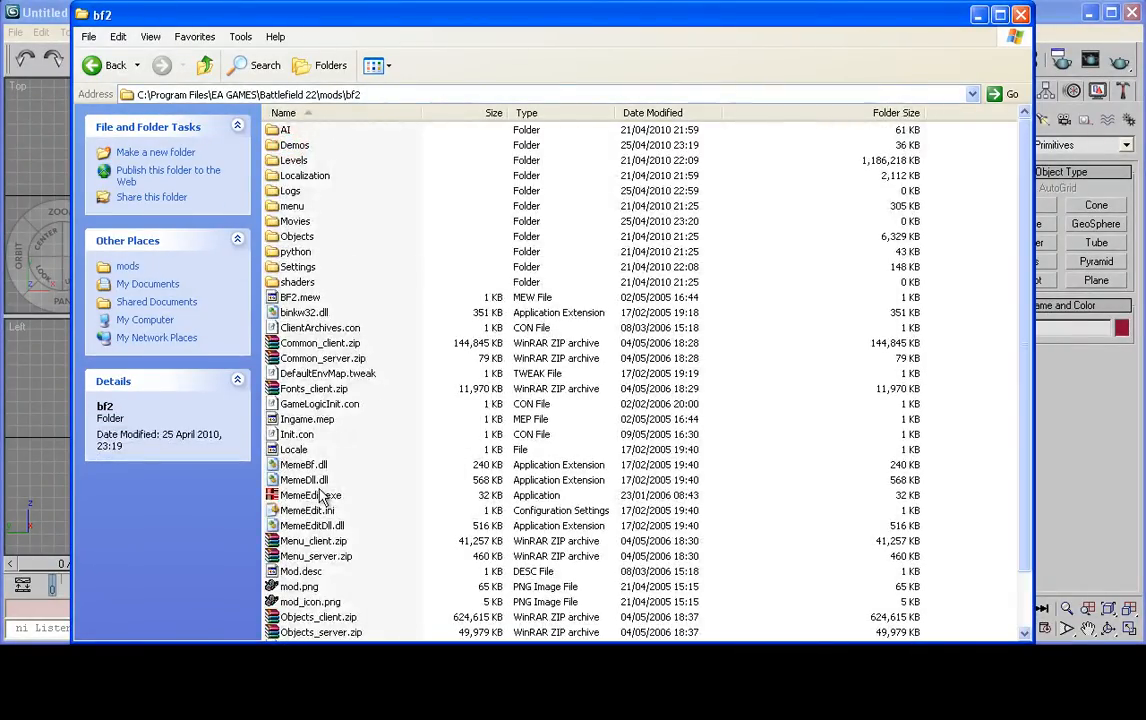
scroll(360, 440, "down", 2)
left_click(325, 282)
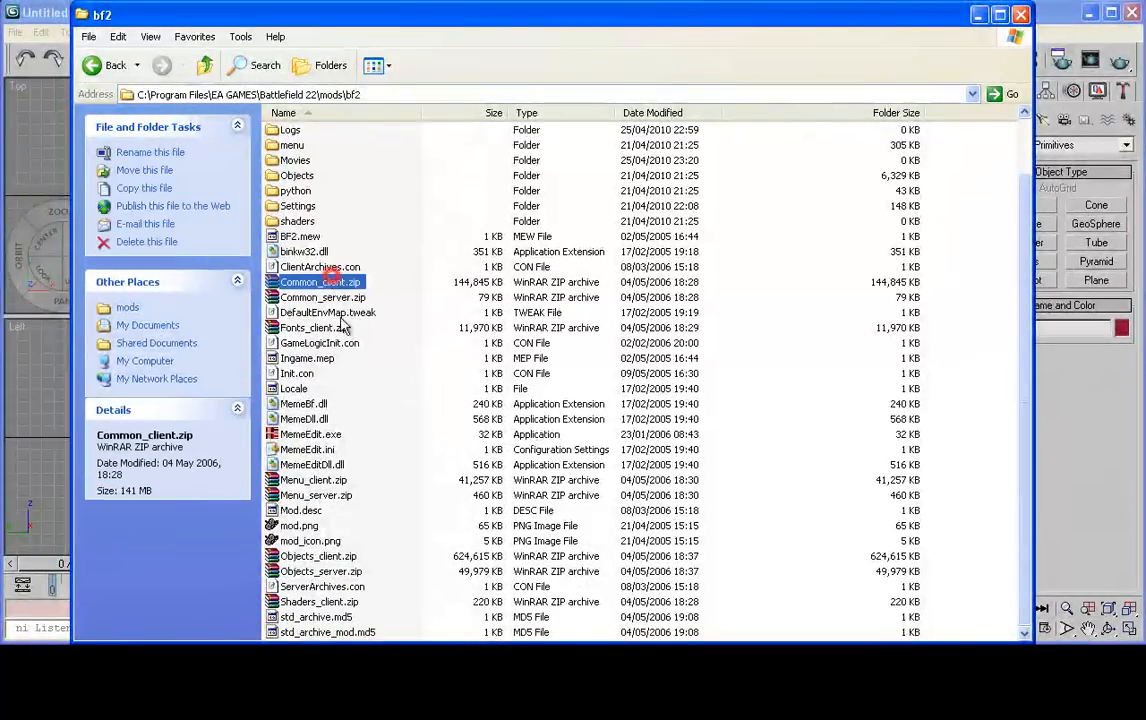
left_click(340, 297, "shift")
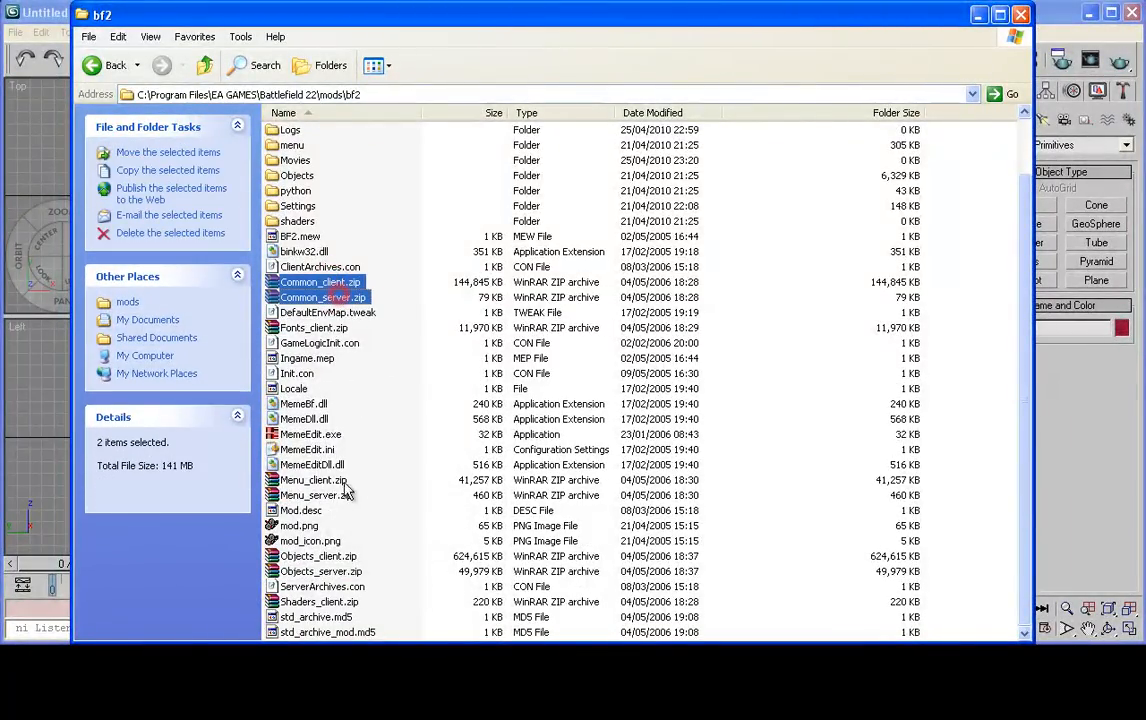
left_click(320, 480)
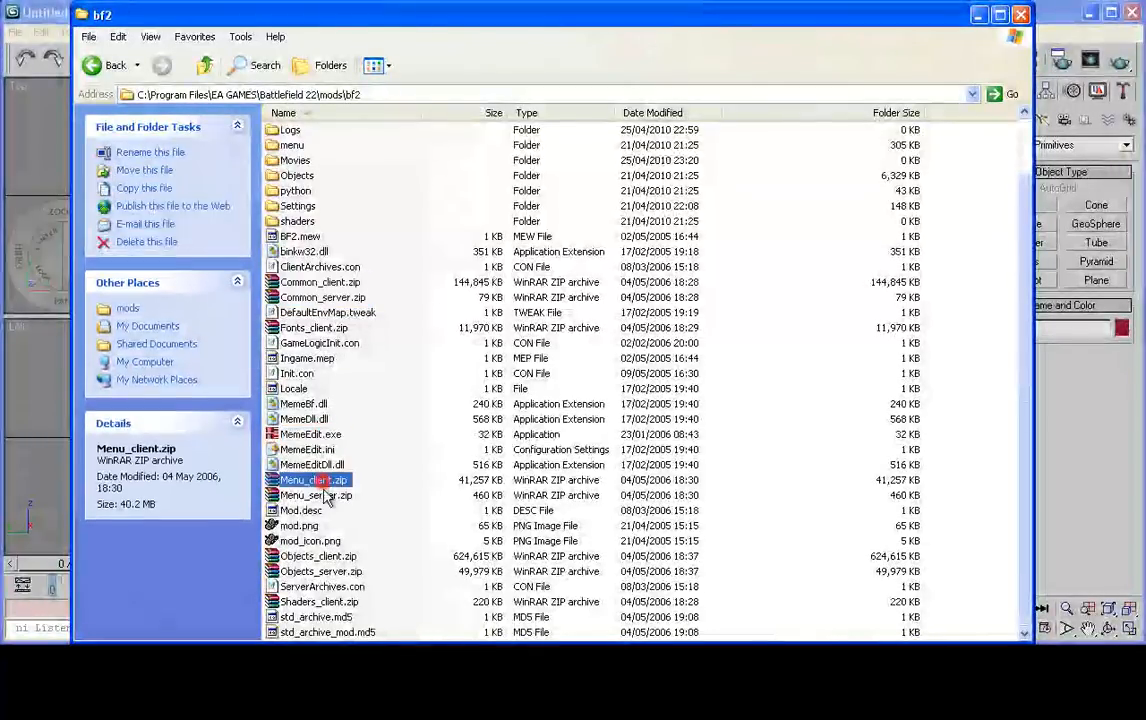
left_click(321, 495, "ctrl")
left_click(318, 543, "ctrl")
left_click(328, 540)
Try to extract the Common, Fonts, Objects and Shaders zip archives together directly into the bf2 folder
left_click(329, 556)
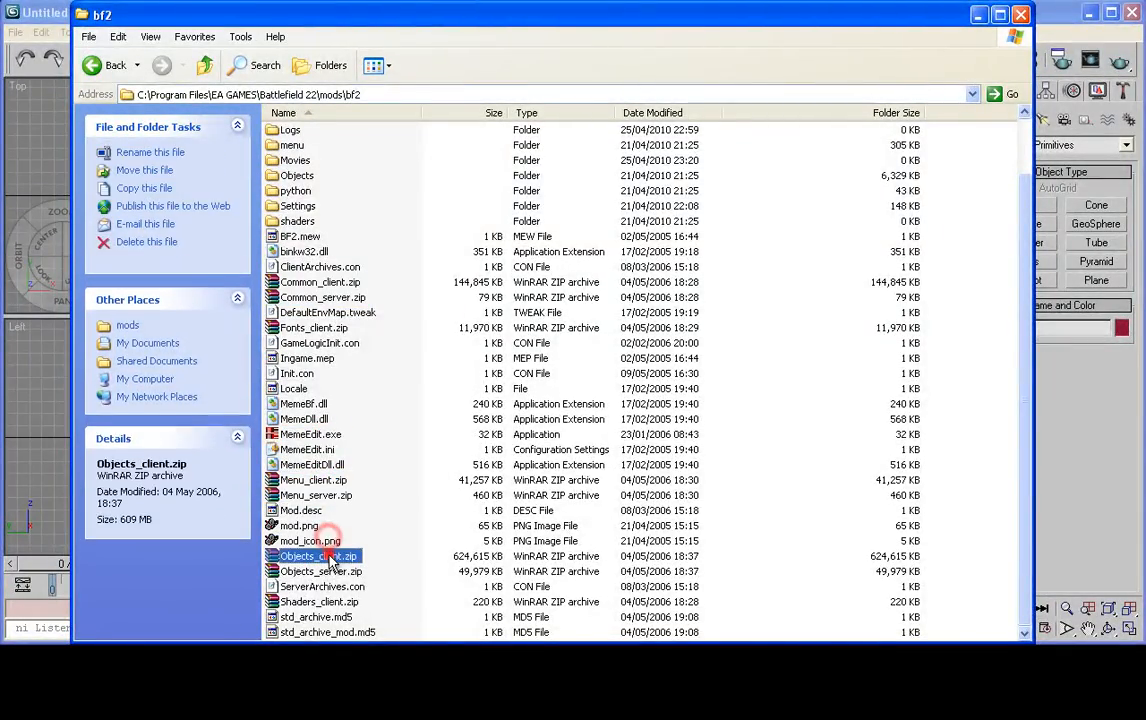
left_click(320, 571, "ctrl")
left_click(318, 601, "ctrl")
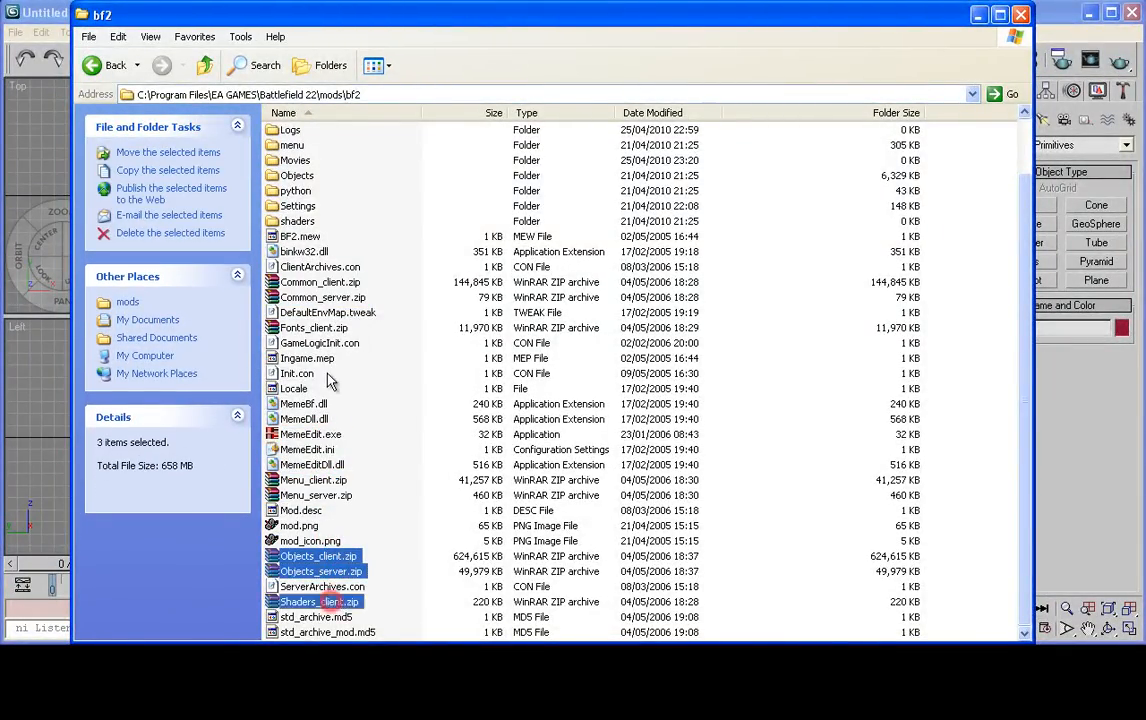
left_click(314, 328, "ctrl")
left_click(322, 297, "ctrl")
left_click(330, 284, "ctrl")
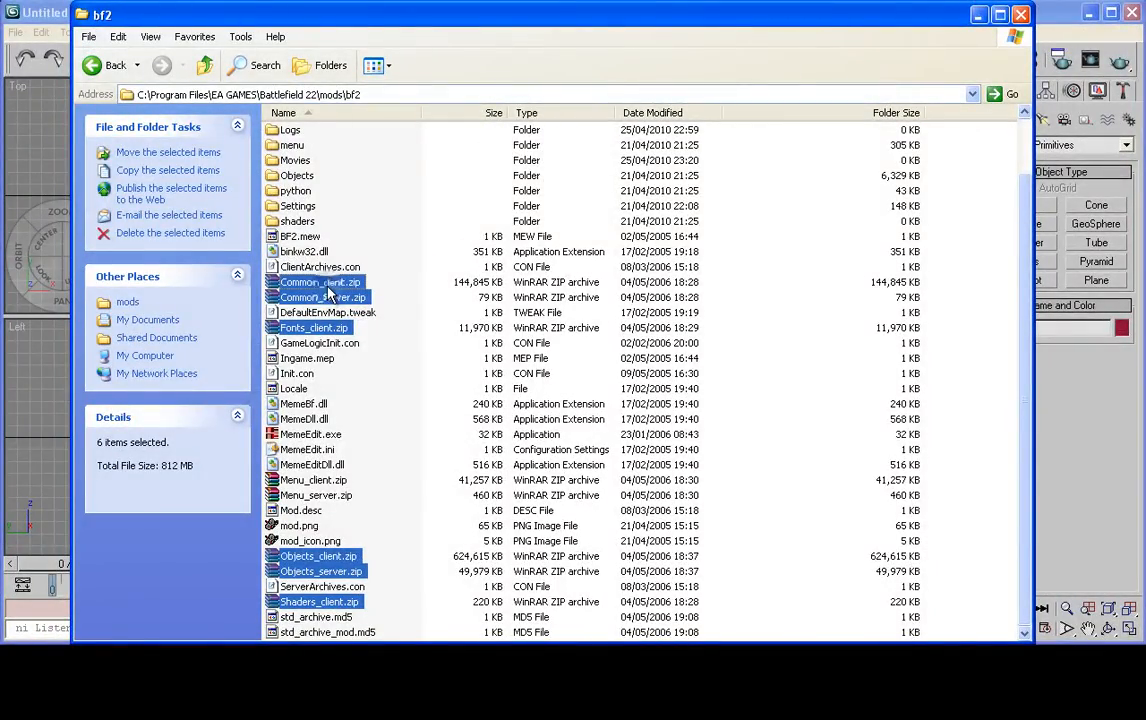
right_click(328, 290)
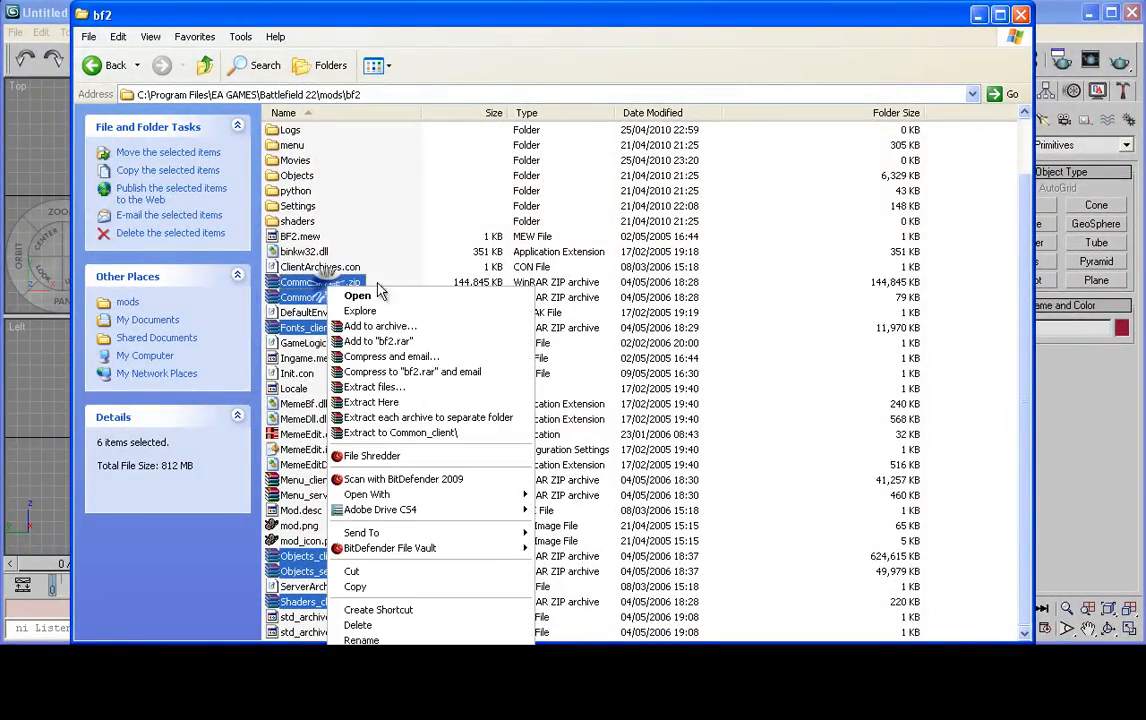
left_click(432, 405)
left_click(780, 346)
Go back to the Battlefield 22 folder, minimize its window, and close the PoE2 Utilities dialog
left_click(100, 66)
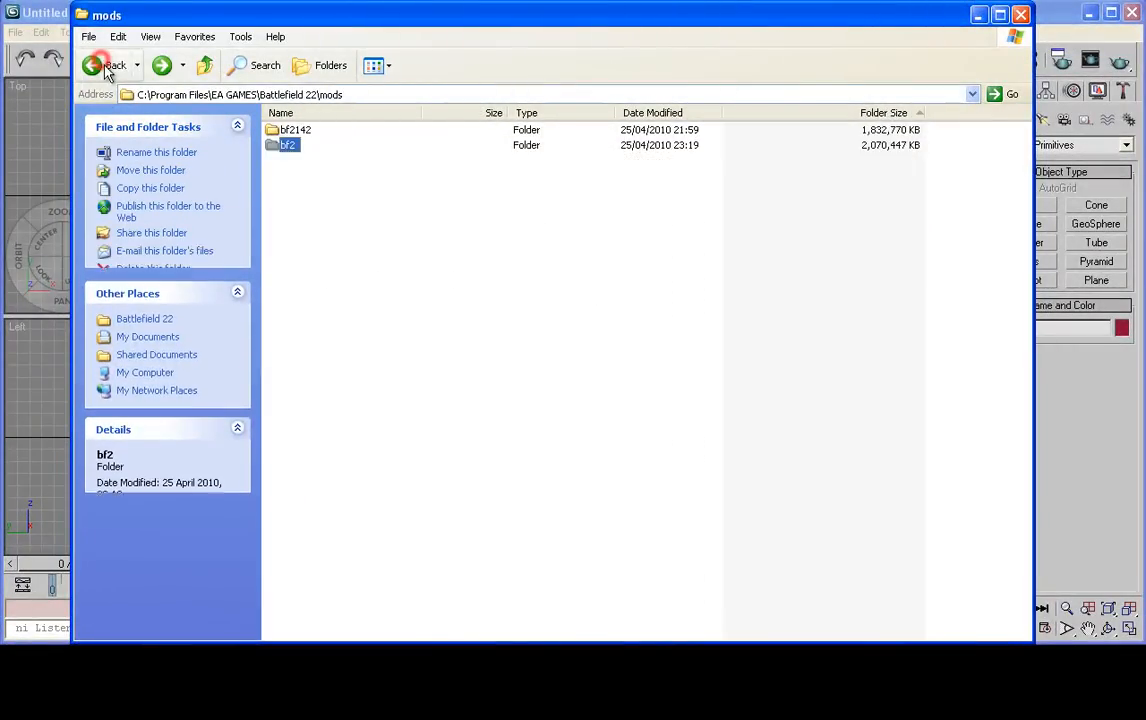
left_click(105, 66)
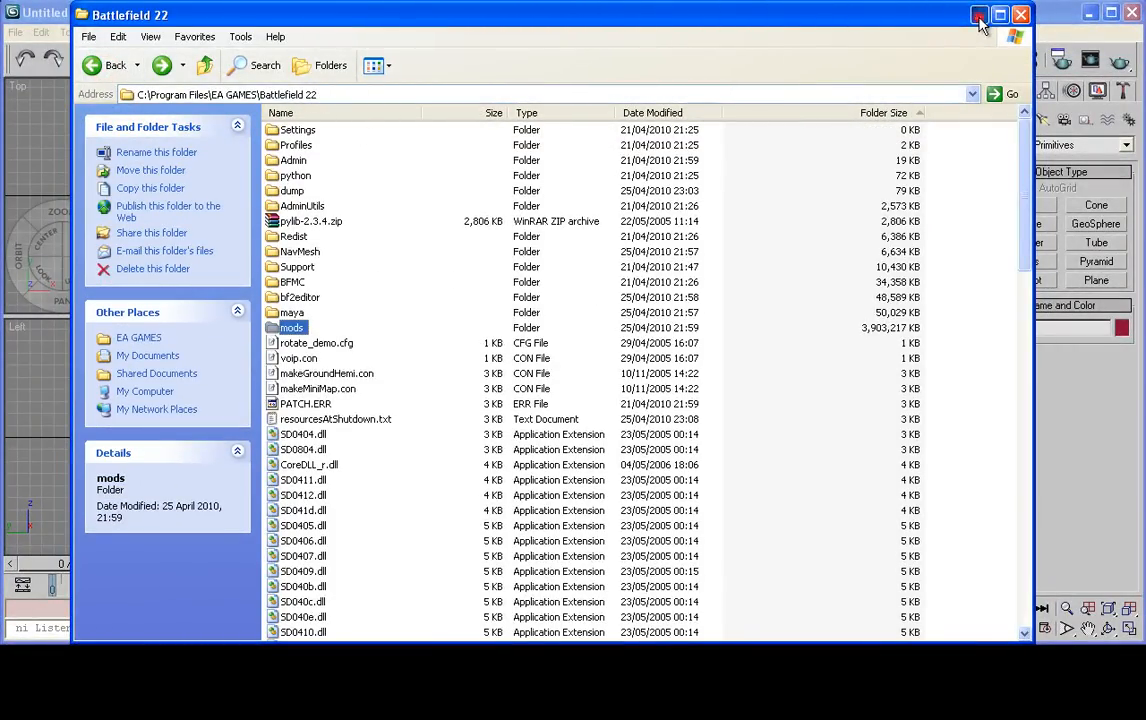
left_click(979, 17)
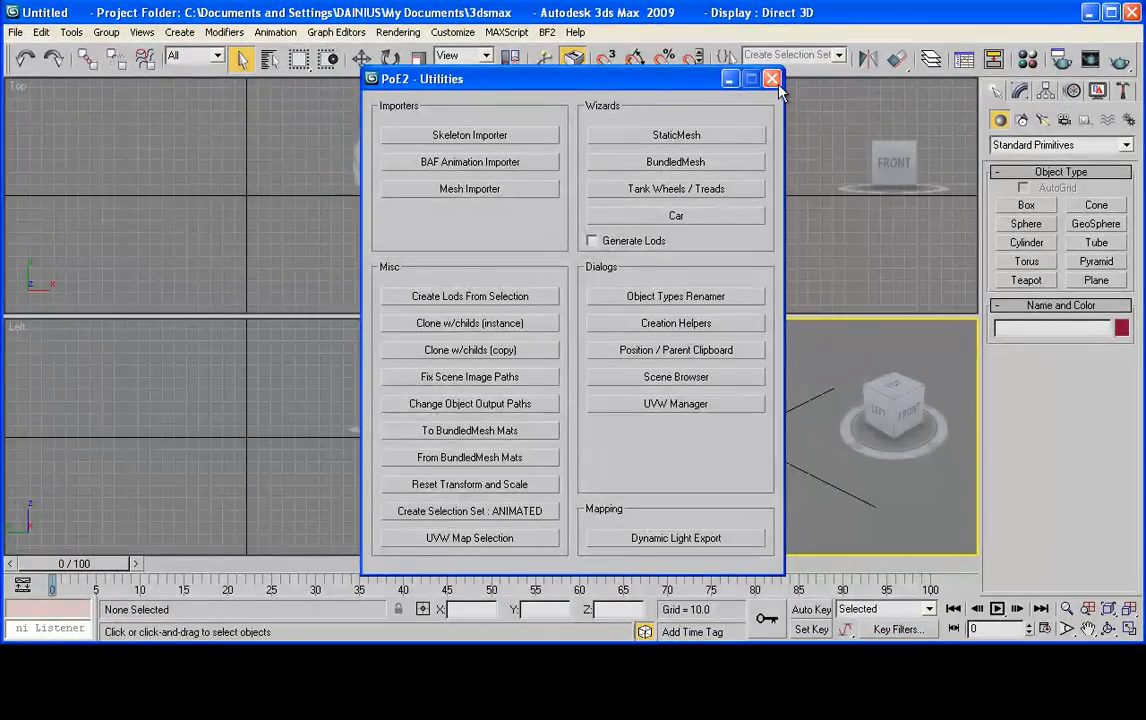
left_click(771, 78)
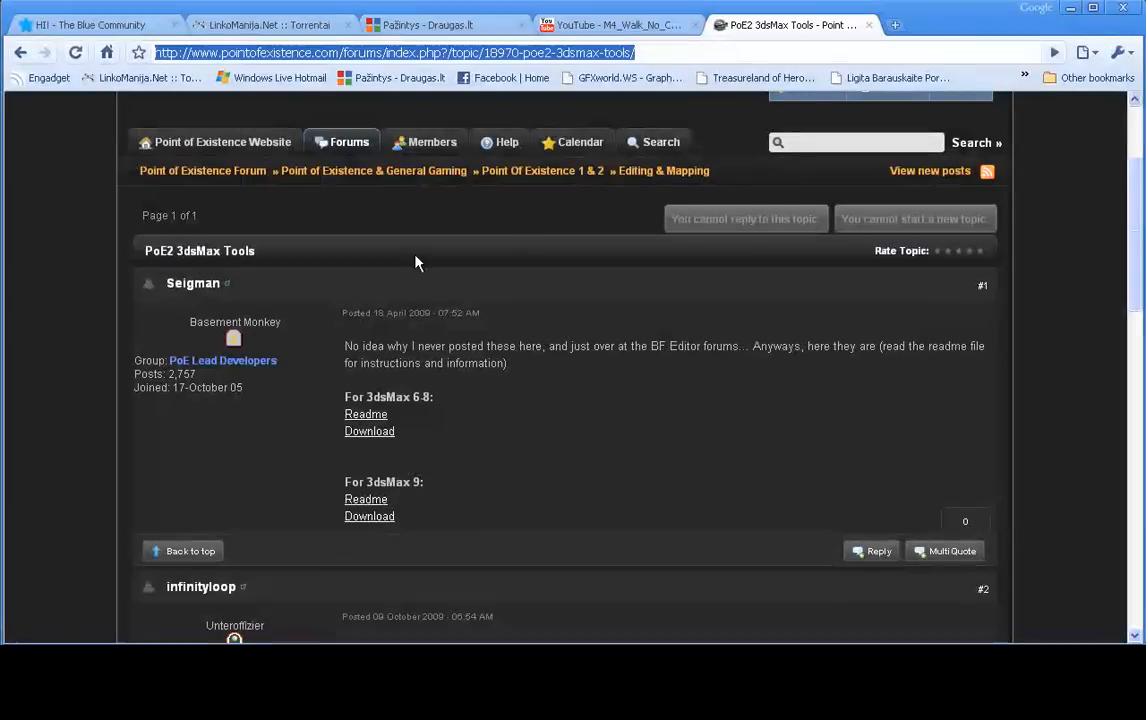
Examine the PoE2 3dsMax Tools forum topic for the readme and download links for 3dsMax 9
scroll(344, 390, "up", 3)
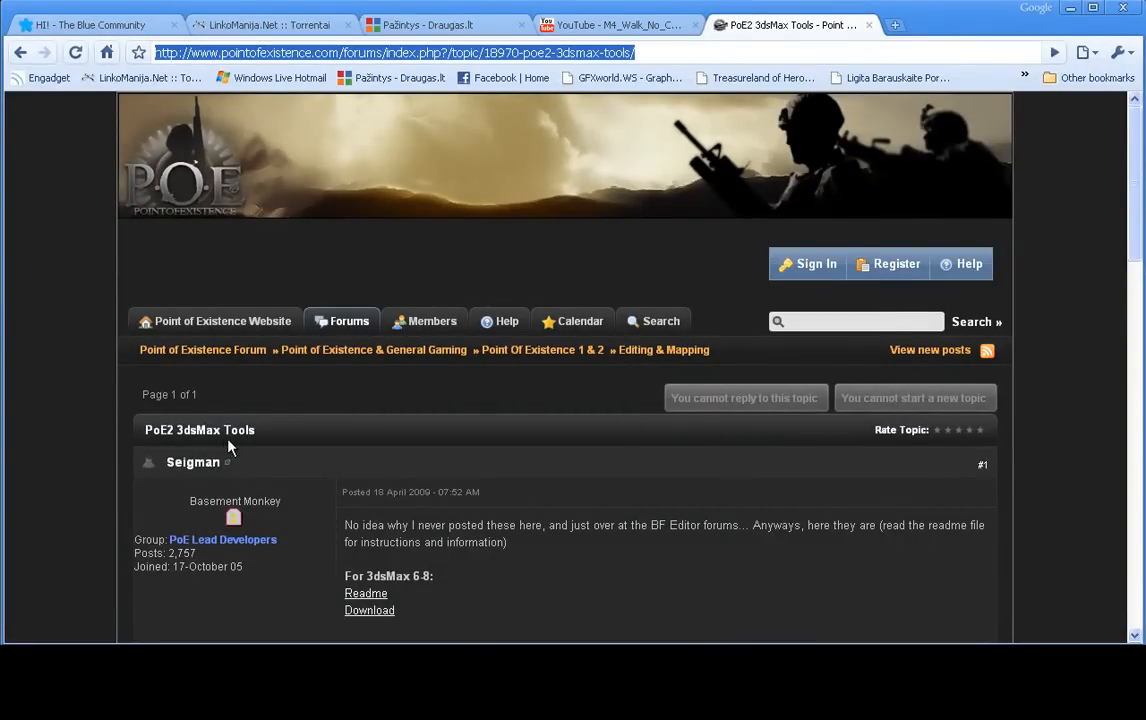
scroll(407, 347, "down", 4)
scroll(406, 341, "up", 2)
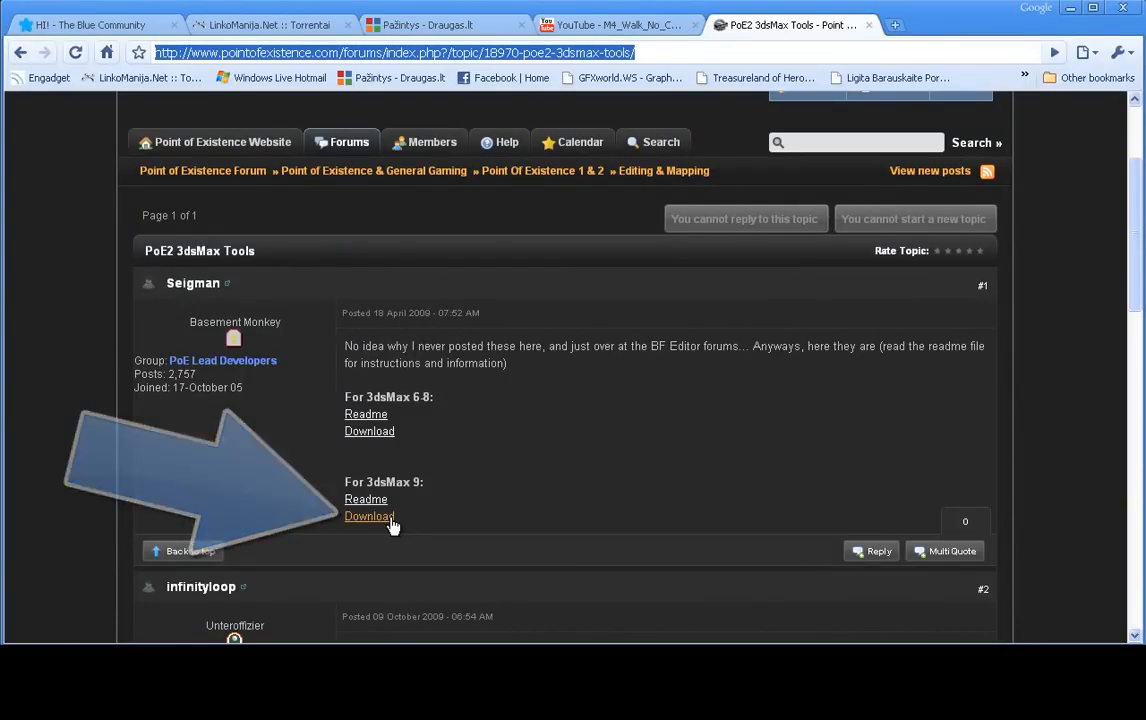
scroll(392, 526, "down", 1)
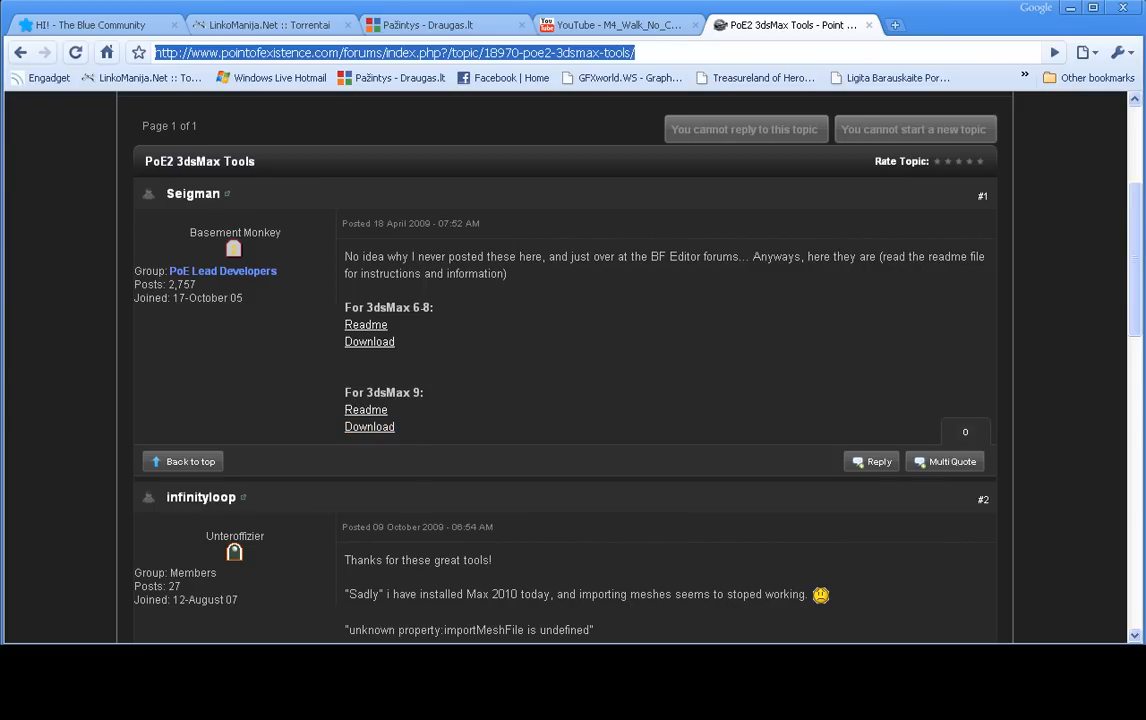
Switch to 3ds Max and start the Mesh Importer from the BF2 utilities
key("alt+Tab")
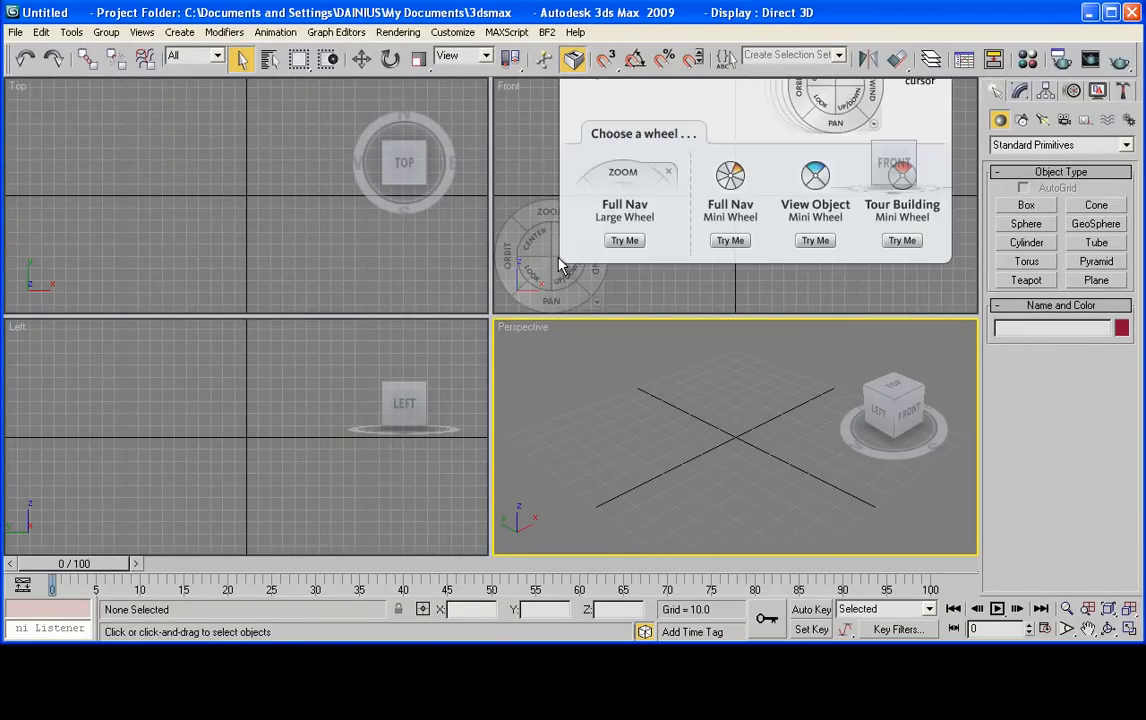
left_click(547, 32)
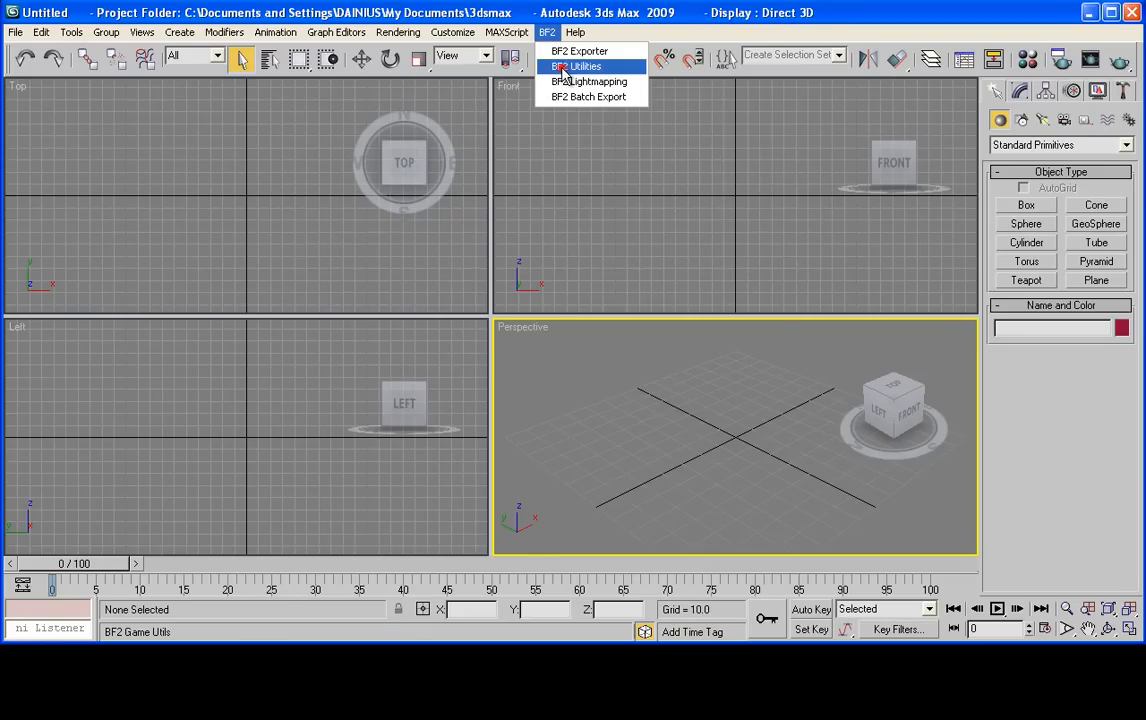
left_click(563, 76)
left_click(450, 189)
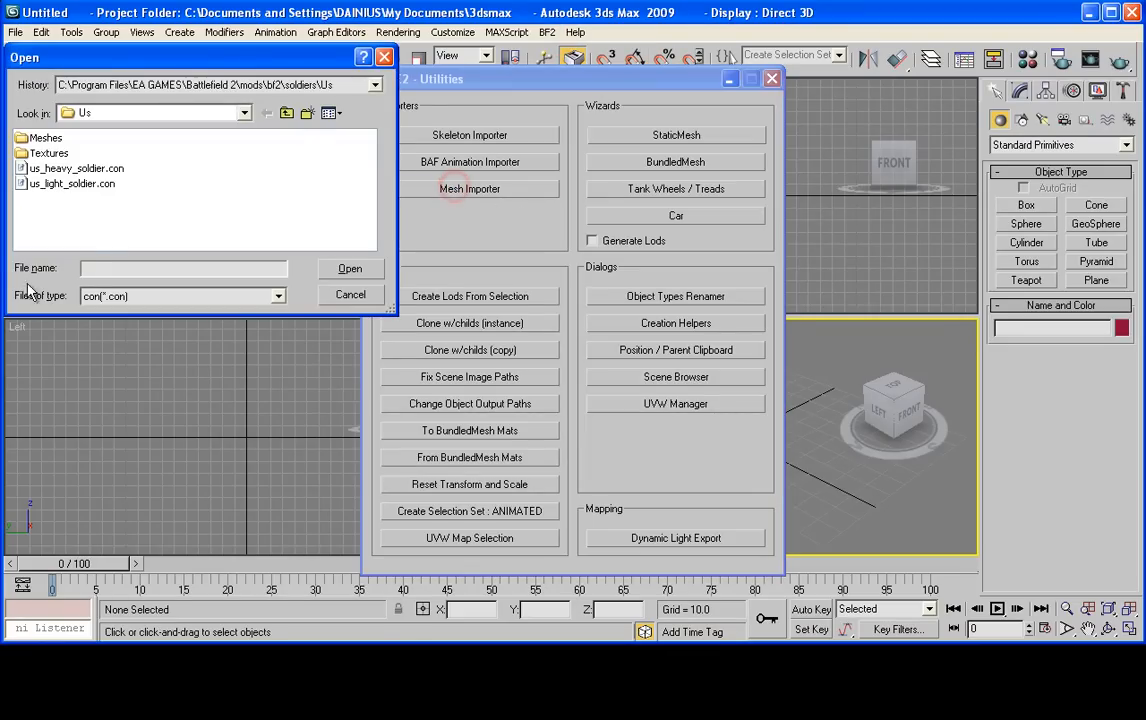
Browse to the mods\bf2\soldiers\Us folder of the Battlefield 2 installation under EA GAMES
left_click(244, 114)
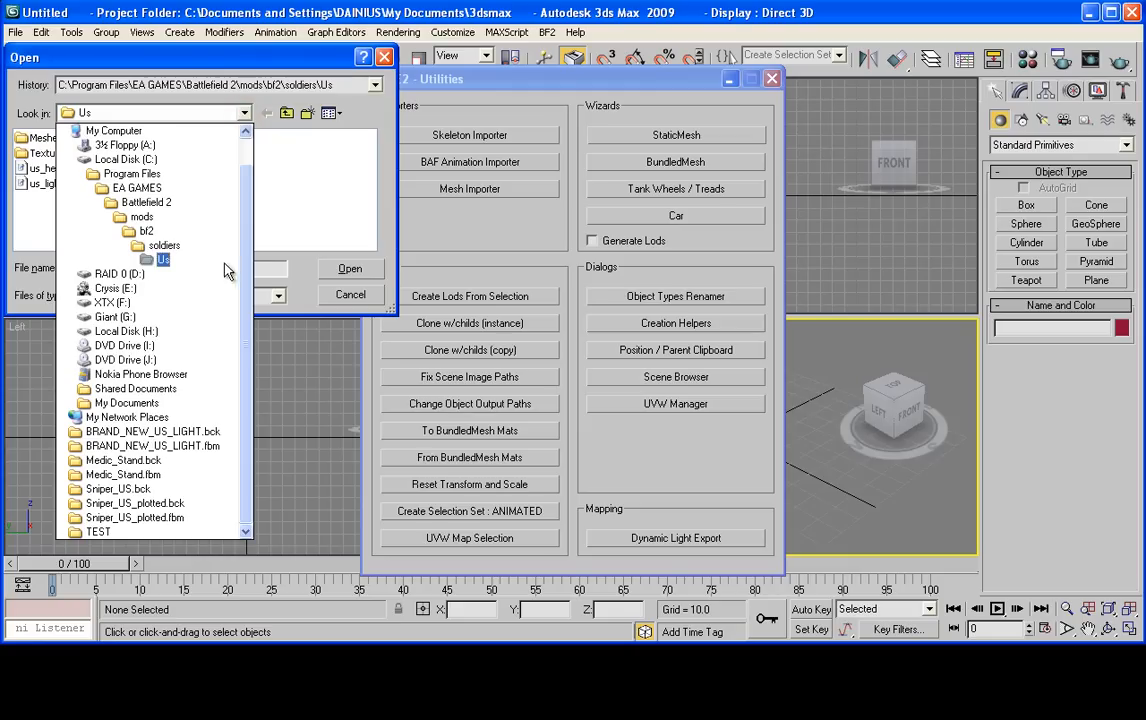
left_click(183, 188)
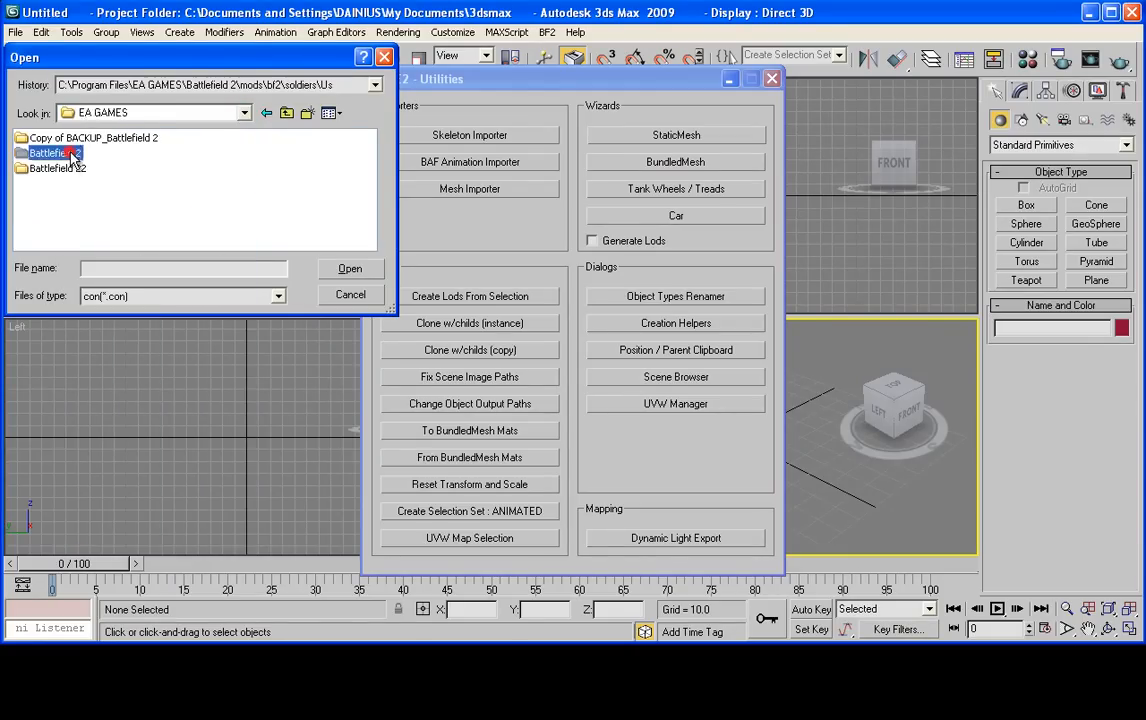
double_click(66, 155)
double_click(128, 201)
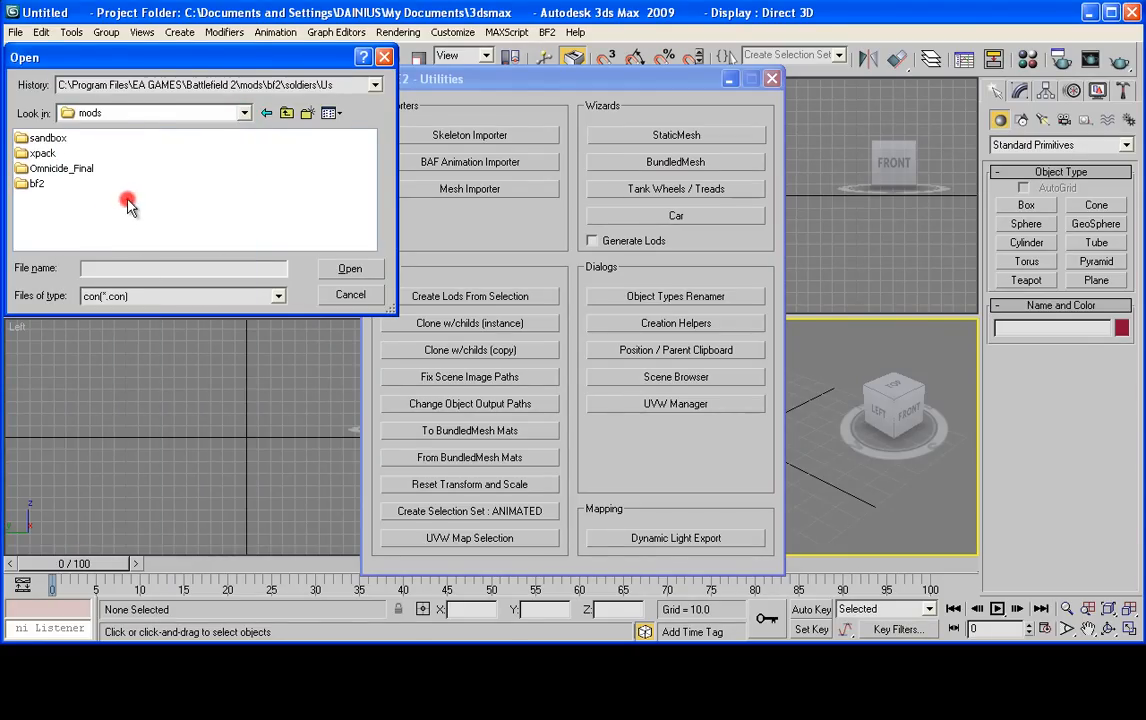
double_click(36, 184)
left_click_drag(110, 242, 356, 245)
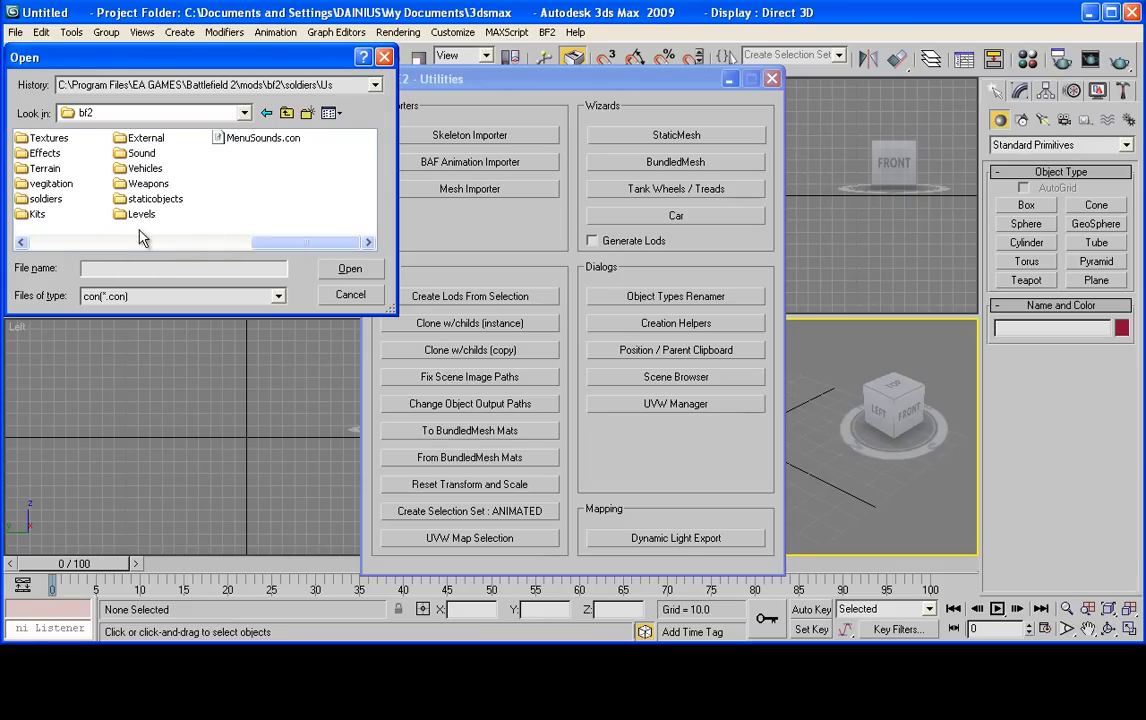
left_click(58, 196)
double_click(58, 196)
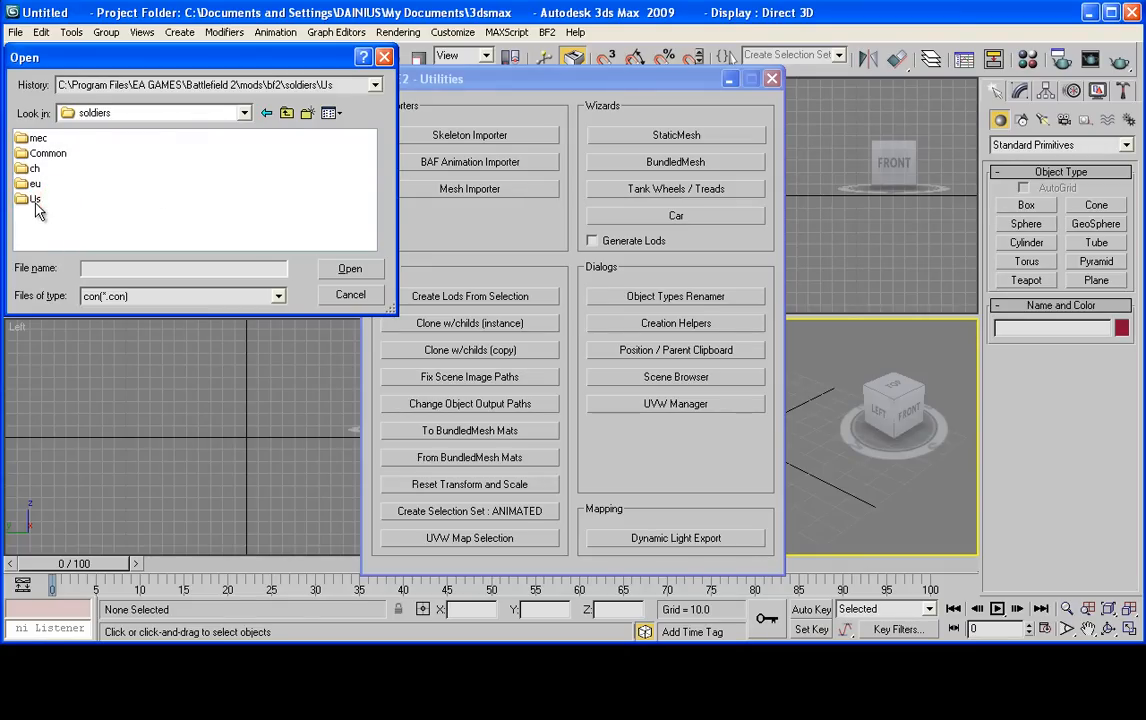
double_click(35, 200)
Import us_light_soldier.con into the scene and close the PoE2 Utilities dialog
left_click(78, 168)
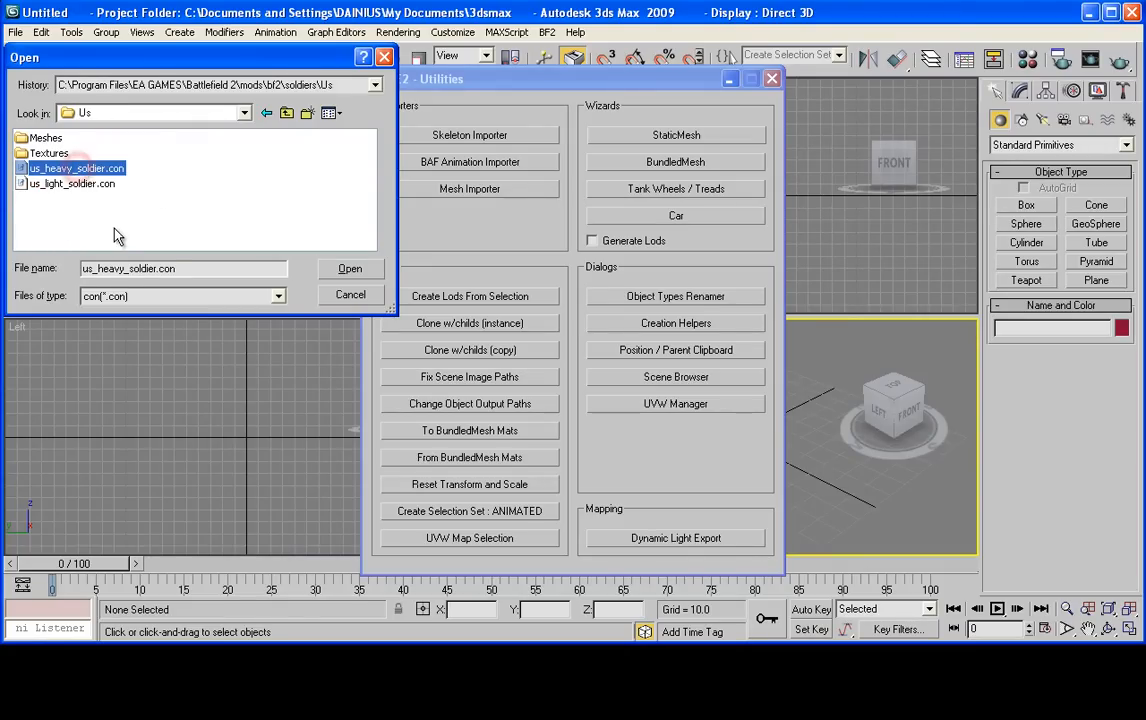
left_click(88, 183)
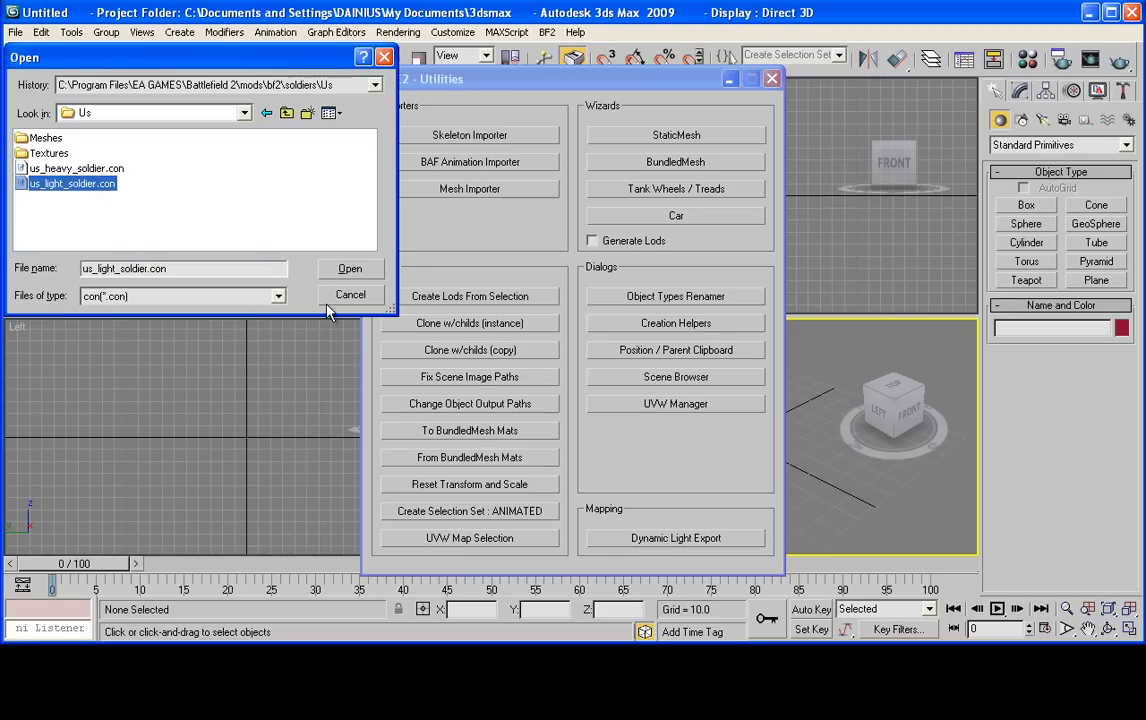
left_click(350, 270)
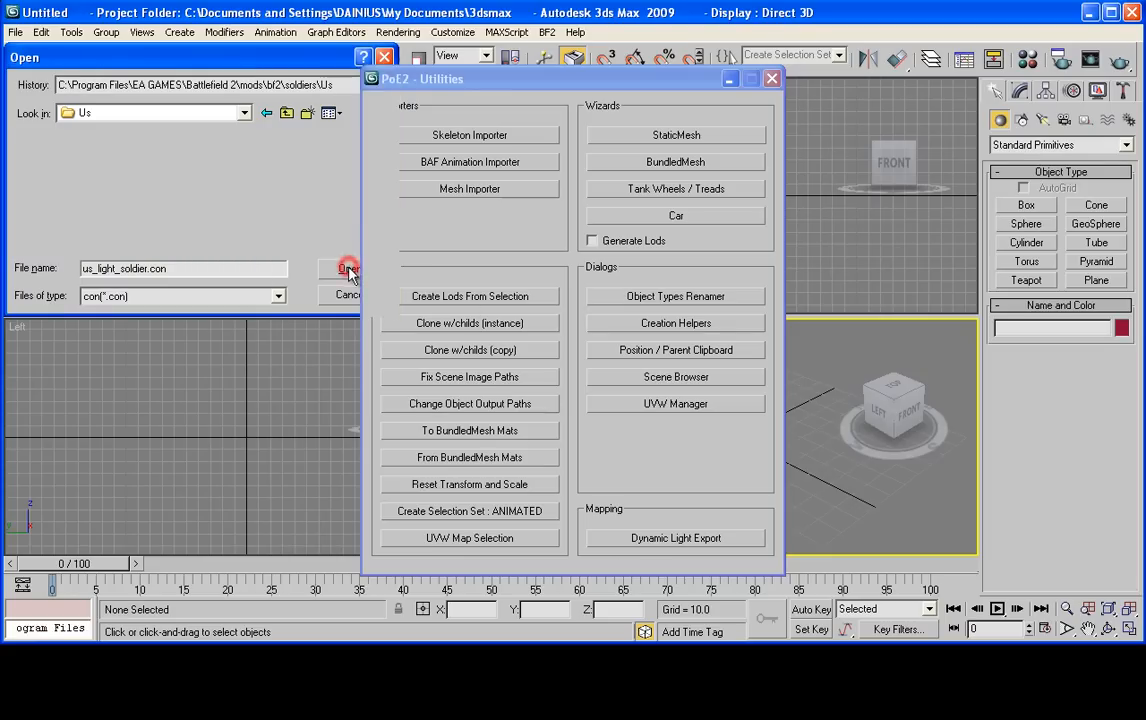
left_click_drag(630, 84, 397, 61)
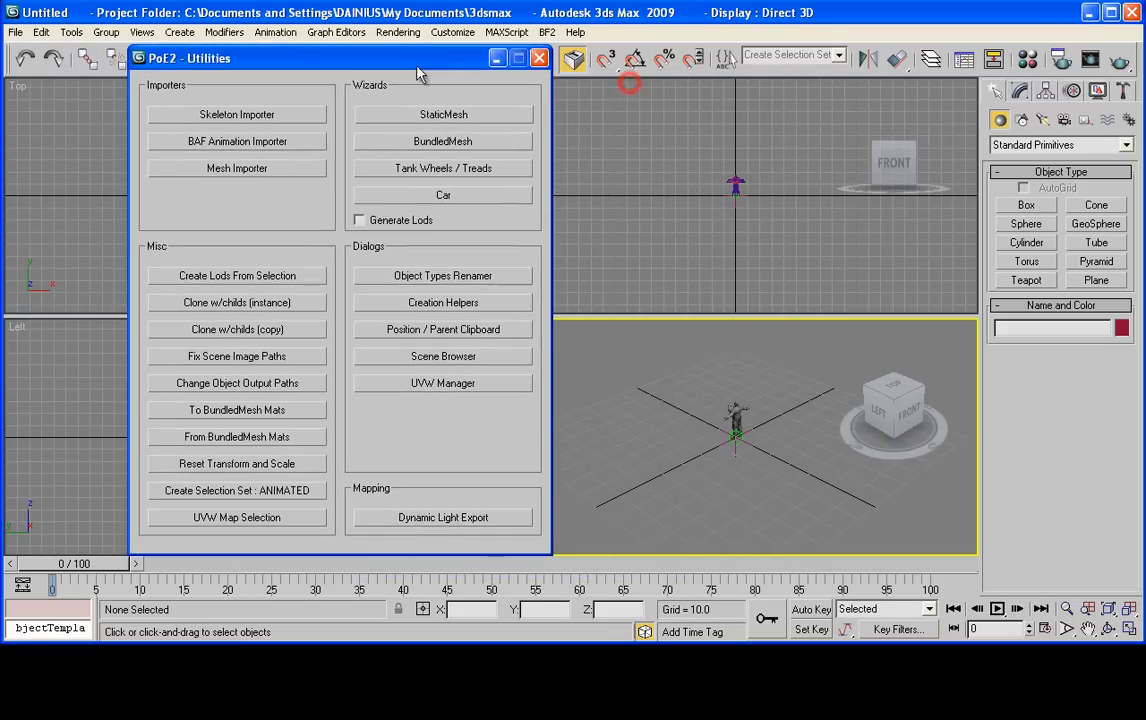
left_click(538, 56)
Maximize the perspective view and examine the imported soldier's overlapping body and arm meshes from several sides and distances
middle_click_drag(704, 460, 793, 503, "alt")
scroll(830, 428, "up", 5)
scroll(640, 476, "up", 6)
scroll(793, 503, "down", 8)
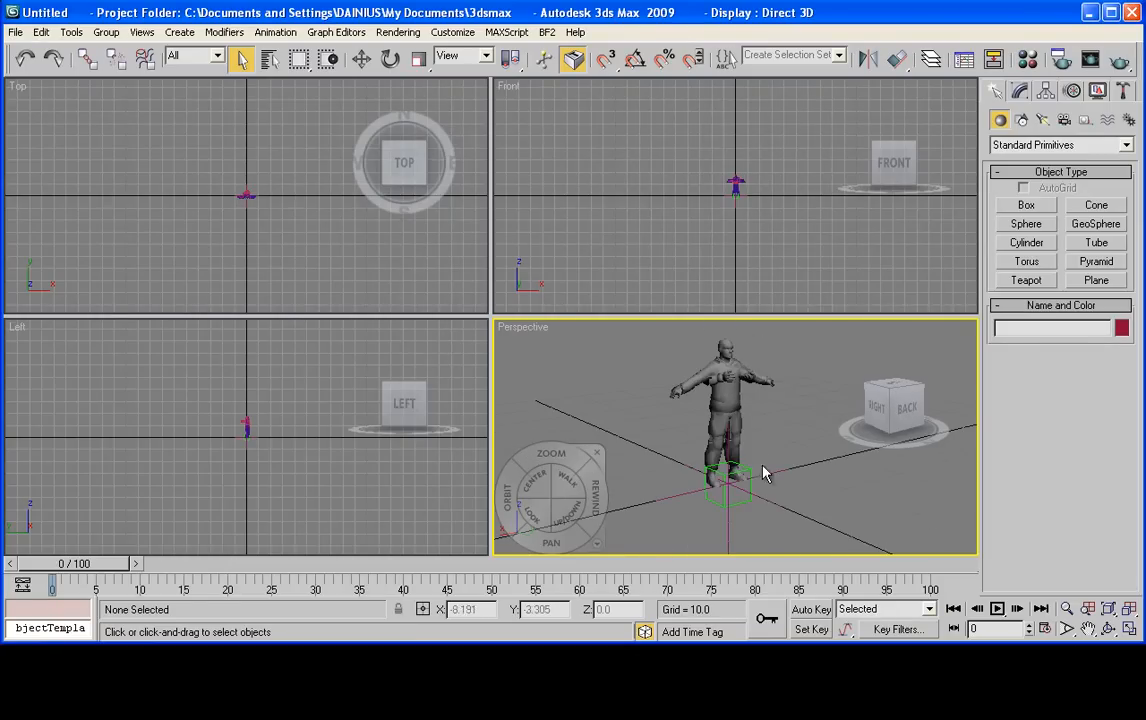
key("alt+w")
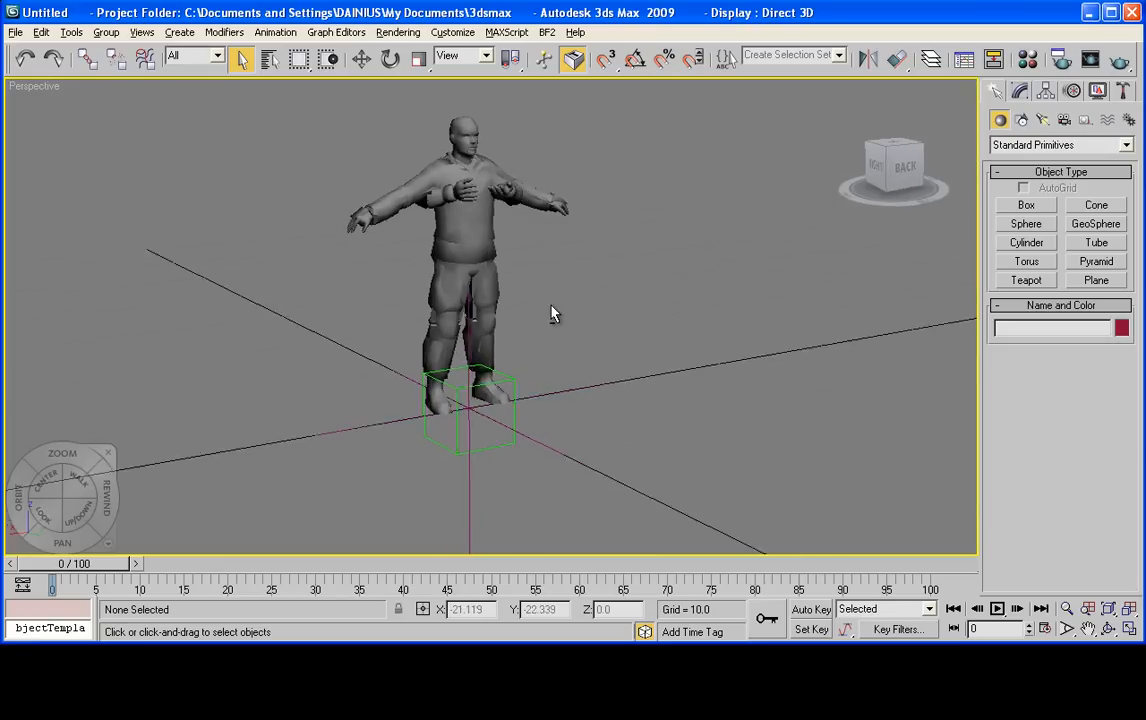
scroll(523, 432, "up", 5)
middle_click_drag(523, 432, 586, 376, "alt")
scroll(697, 440, "up", 4)
scroll(522, 417, "down", 8)
scroll(641, 406, "up", 4)
mouse_move(643, 413)
middle_mouse_down("alt")
mouse_move(563, 396)
mouse_move(578, 327)
mouse_move(596, 402)
mouse_move(631, 430)
middle_mouse_up("alt")
scroll(555, 345, "down", 8)
scroll(576, 422, "up", 10)
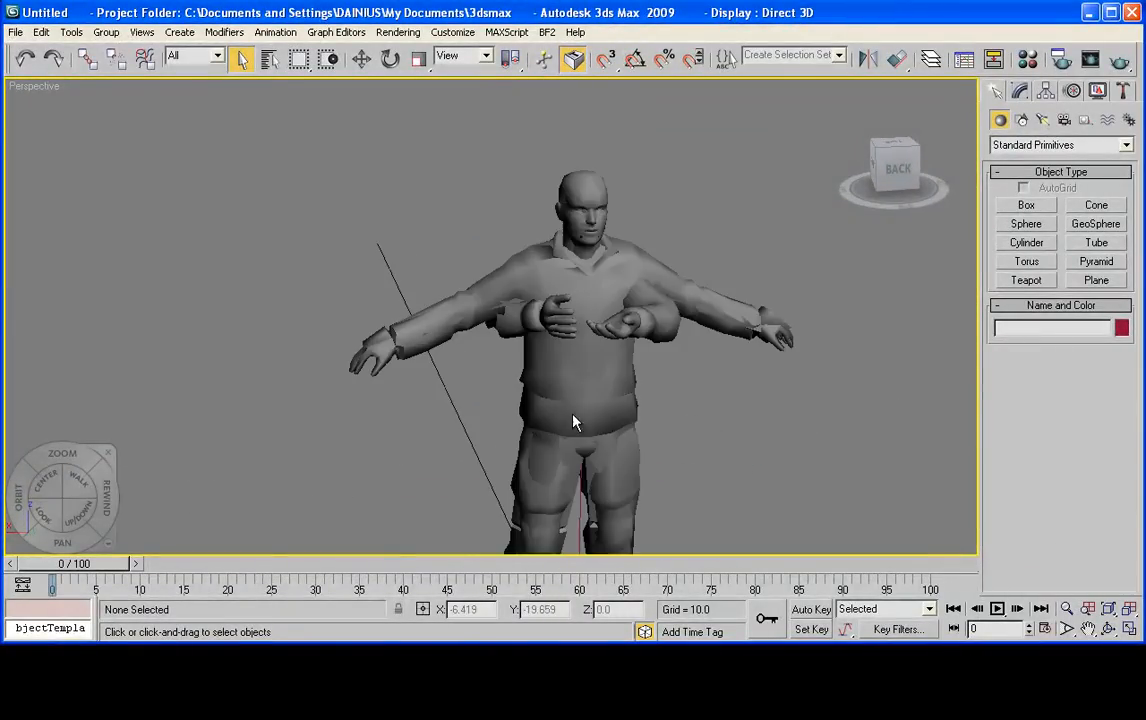
scroll(636, 467, "down", 9)
scroll(590, 440, "up", 3)
Move the separate arms mesh aside from the soldier and shift the lod2 helper along the X axis to about 18.8
middle_click_drag(558, 447, 551, 379)
left_click(549, 380)
key("w")
left_click_drag(460, 380, 528, 390)
right_click(528, 390)
left_click(548, 410)
left_click(451, 378)
left_click_drag(540, 387, 200, 372)
left_click(466, 428)
left_click(540, 419)
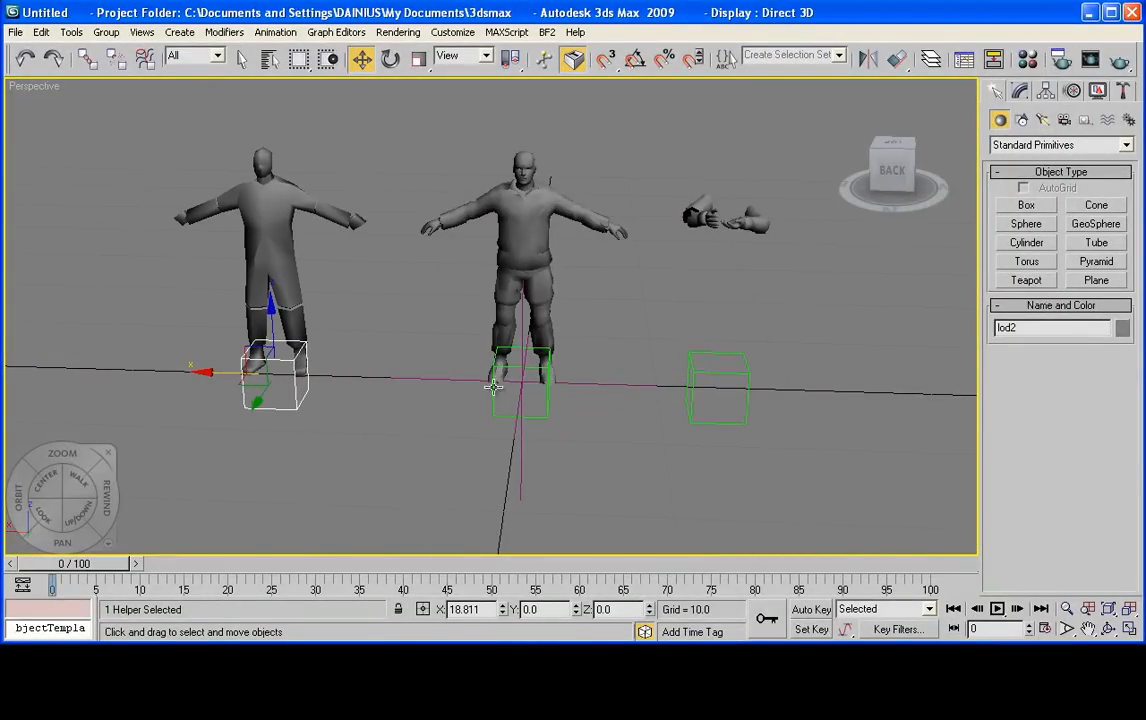
Move the geom1 helper along the X axis to about 17.8, separating its soldier meshes from the detailed body
left_click(491, 419)
left_click_drag(459, 380, 591, 455)
left_click(591, 450)
left_click(541, 417)
left_click(536, 411)
left_click(541, 415)
left_click_drag(452, 380, 227, 344)
scroll(361, 425, "down", 3)
scroll(408, 389, "up", 3)
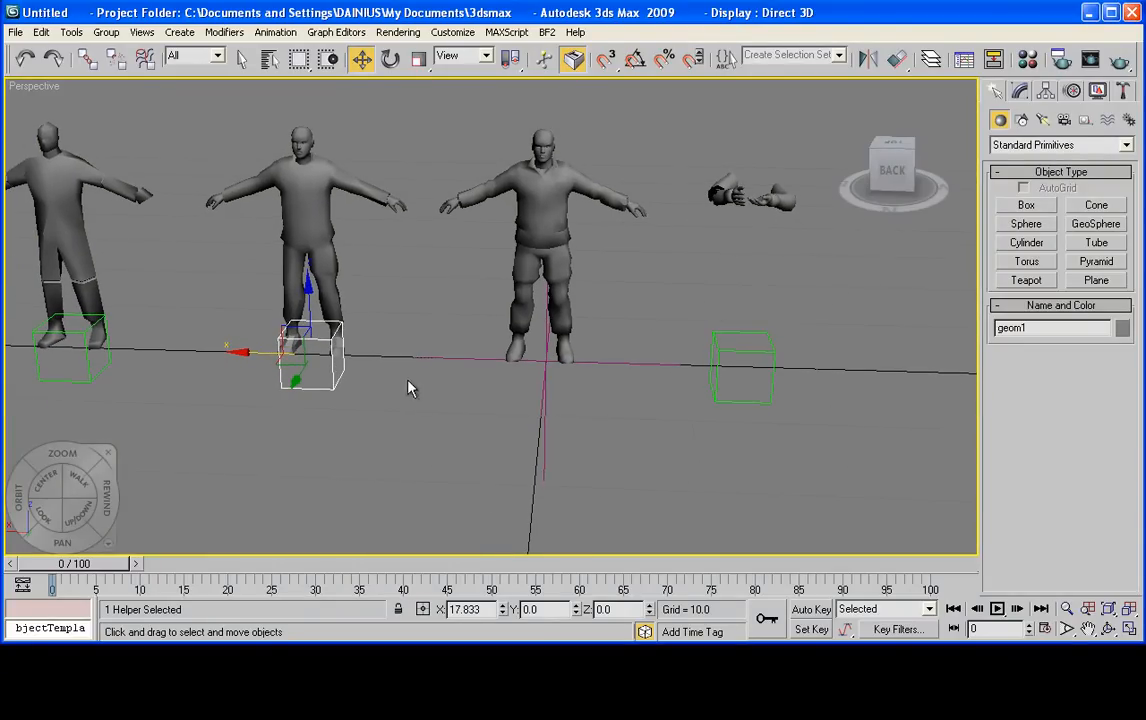
Delete both lower-detail soldiers, the separate arms mesh and the leftover helpers, keeping only the detailed soldier
left_click_drag(8, 87, 8, 87)
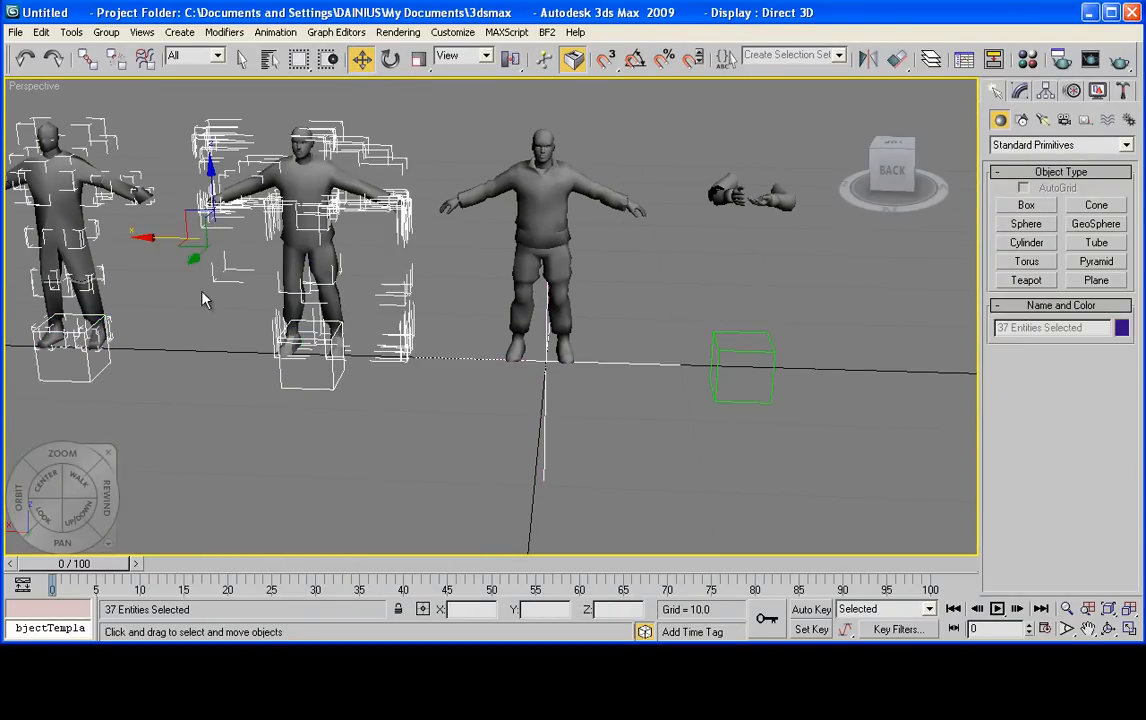
key("Delete")
scroll(425, 333, "down", 2)
left_click_drag(847, 468, 645, 178)
key("Delete")
left_click_drag(92, 159, 256, 425)
key("Delete")
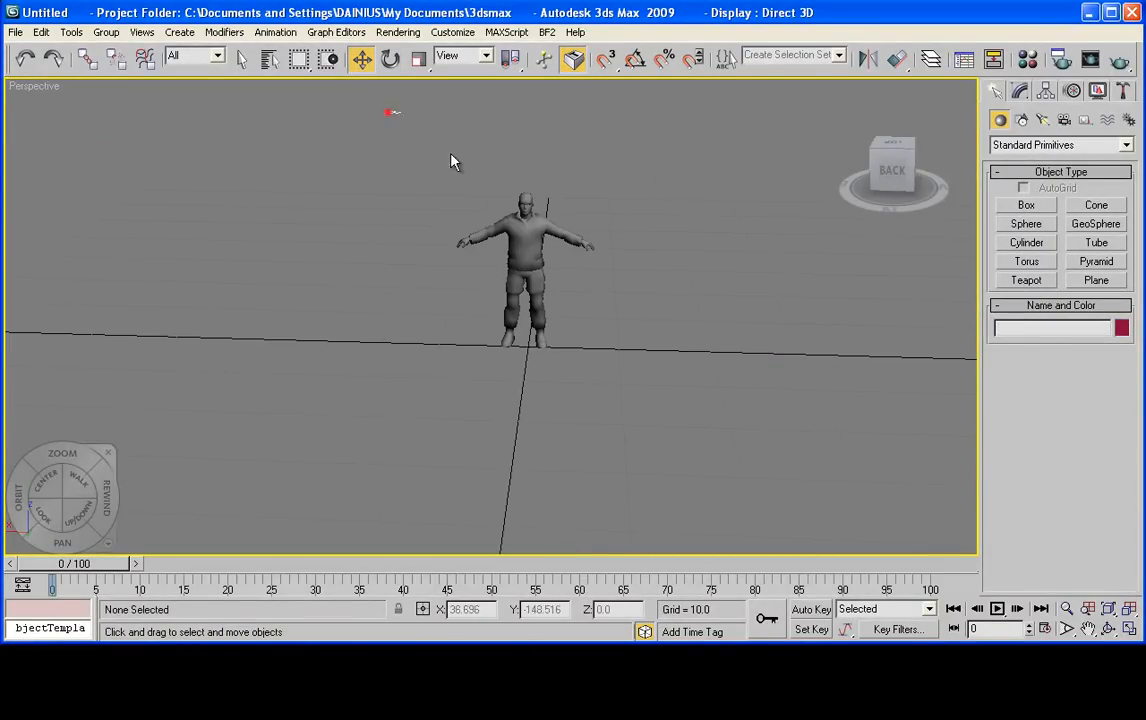
Select all parts of the remaining soldier and examine its head, torso, arms and legs up close
left_click_drag(450, 160, 504, 358)
key("z")
middle_click_drag(544, 349, 549, 382, "alt")
scroll(549, 382, "up", 5)
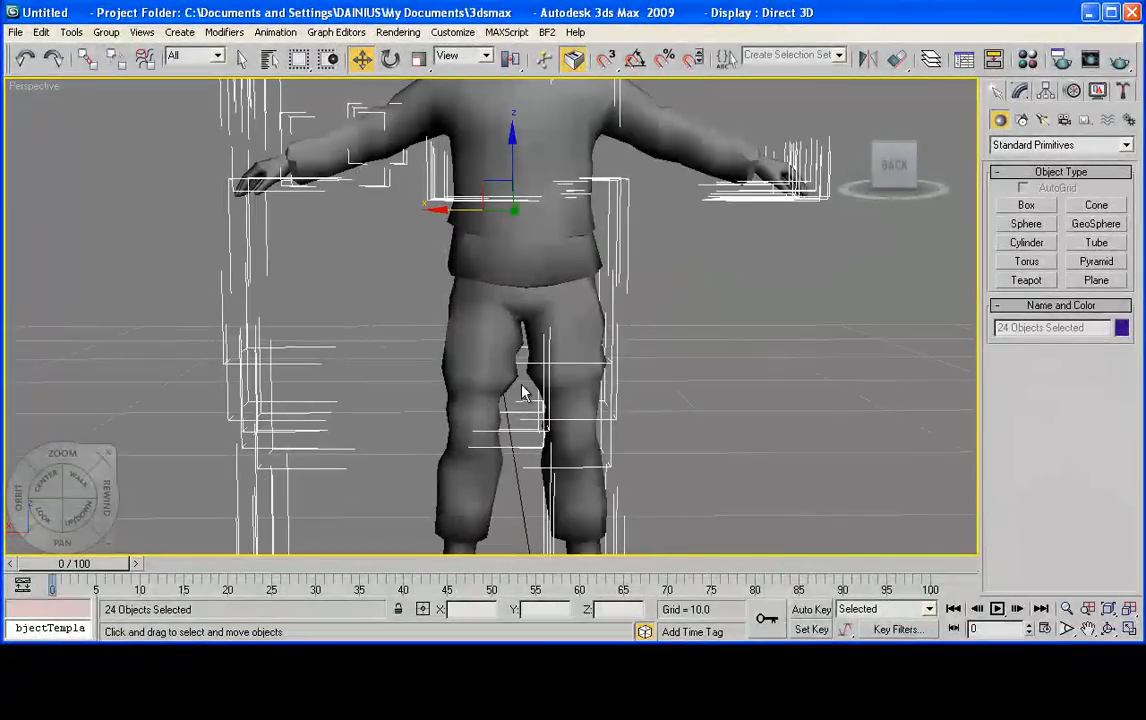
middle_click_drag(501, 210, 560, 380)
scroll(560, 380, "up", 3)
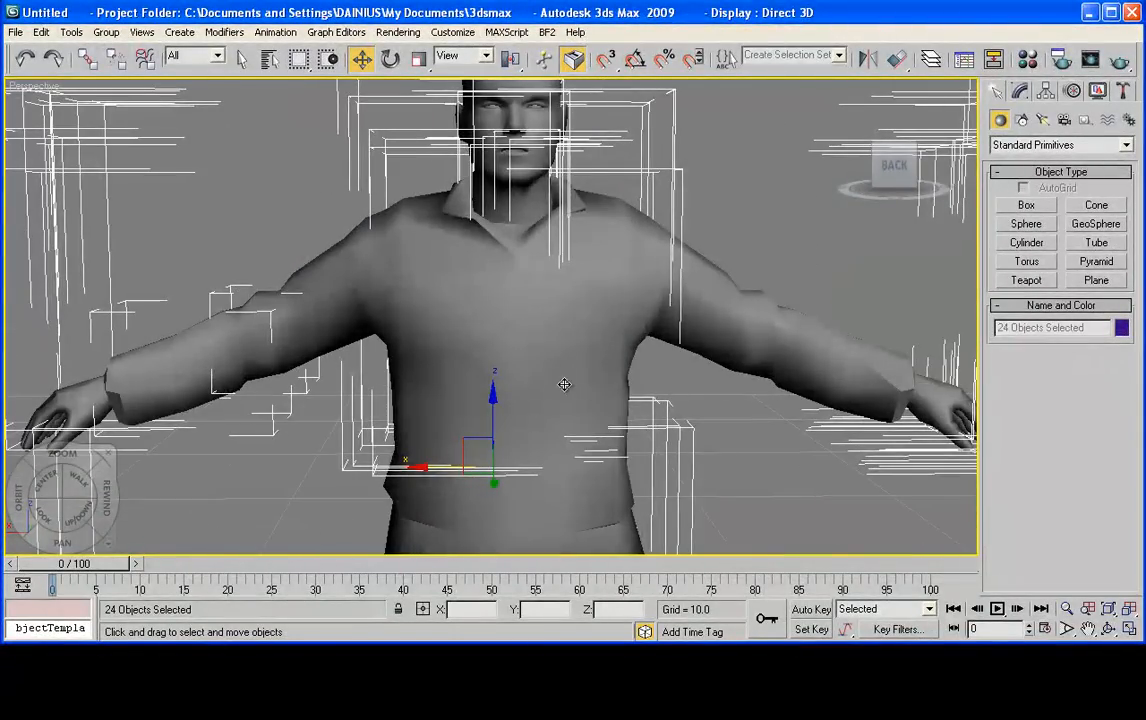
scroll(600, 468, "down", 3)
middle_click_drag(600, 468, 590, 345)
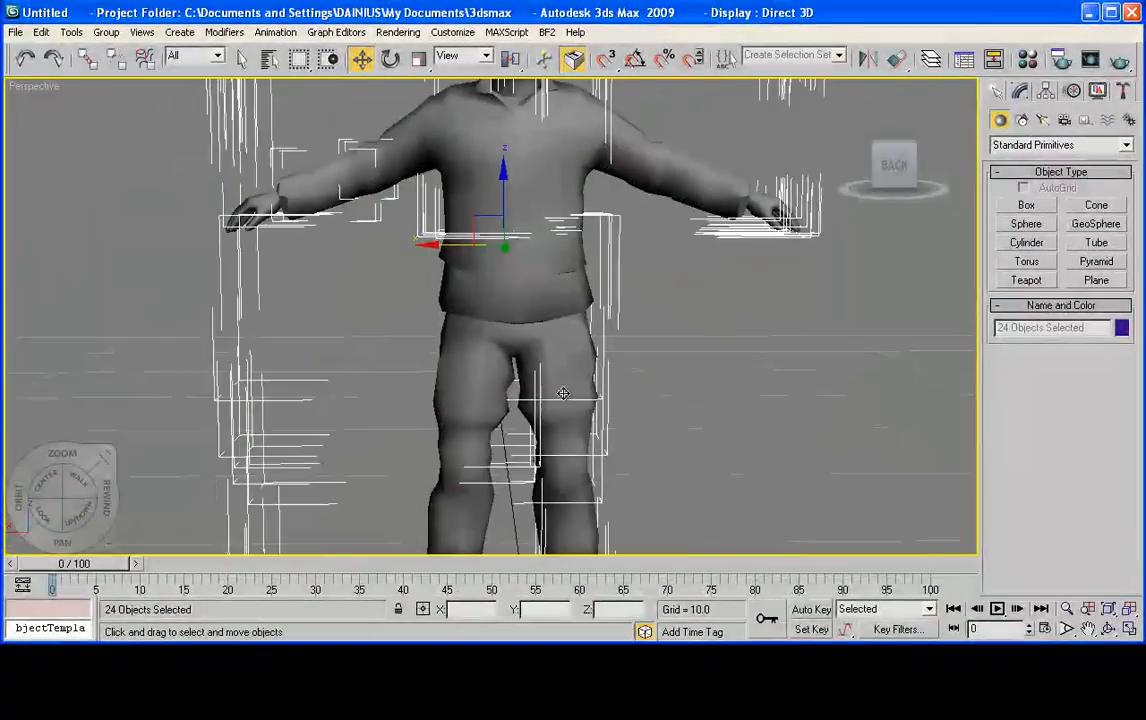
scroll(590, 345, "up", 3)
middle_click_drag(487, 225, 487, 430)
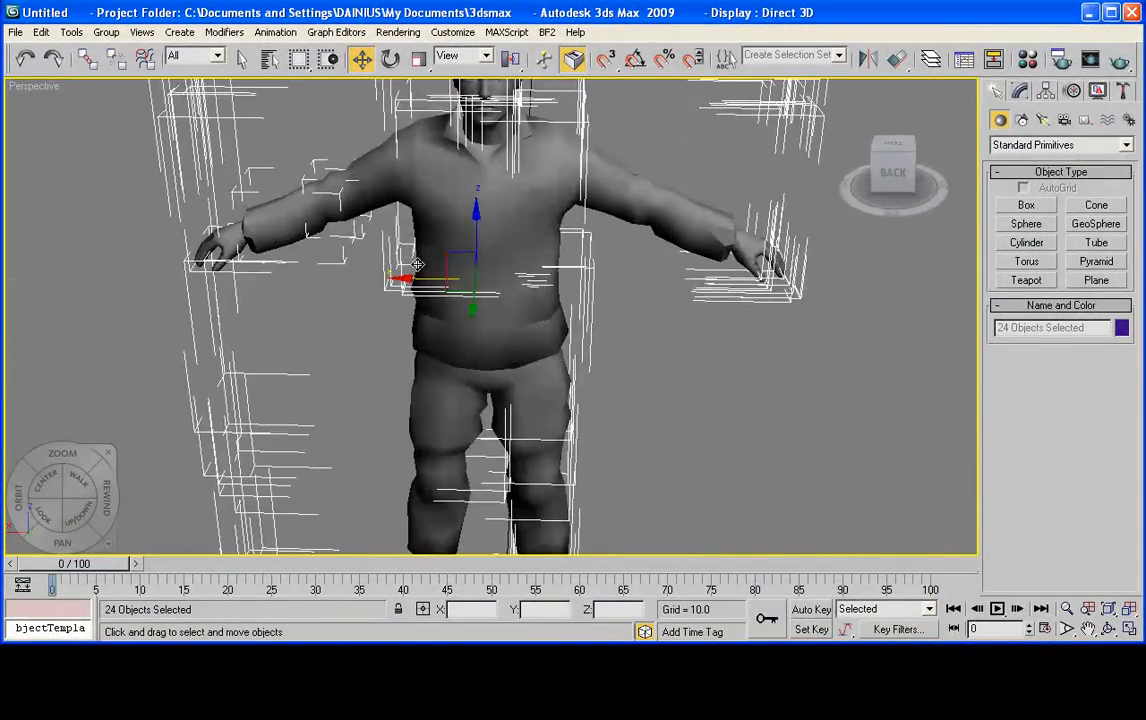
mouse_move(476, 243)
middle_mouse_down()
mouse_move(473, 276)
mouse_move(481, 251)
mouse_move(472, 258)
middle_mouse_up()
left_click(886, 322)
middle_click_drag(471, 345, 523, 313, "alt")
left_click(529, 286)
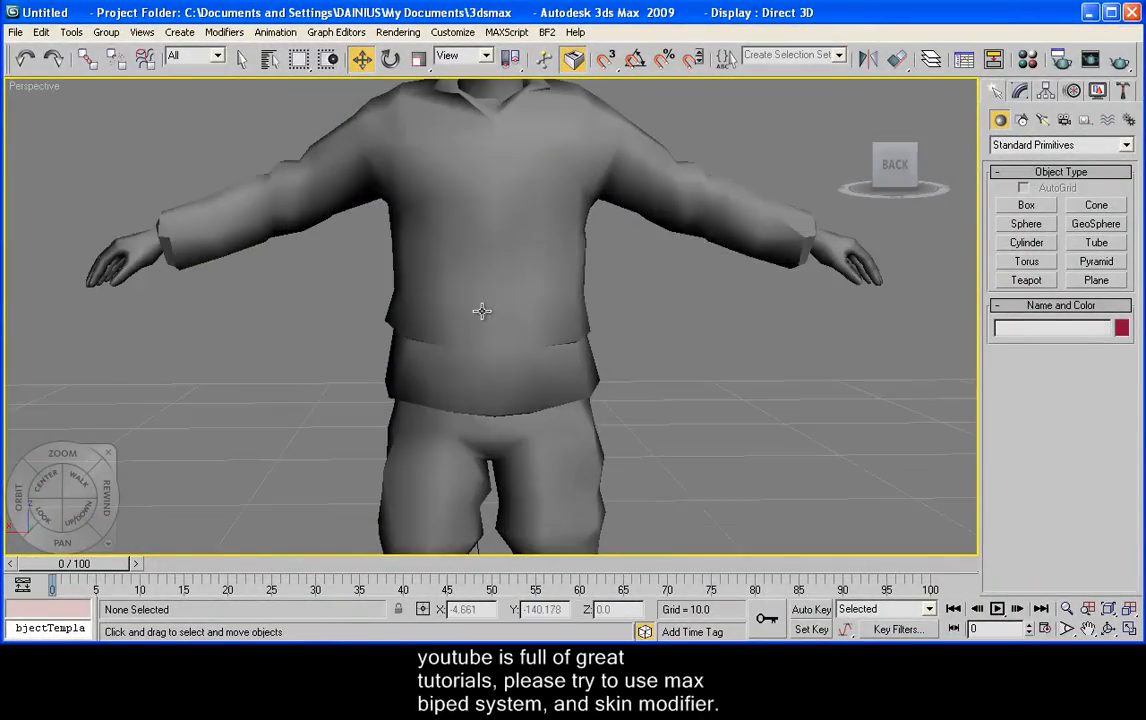
middle_click_drag(481, 310, 504, 376)
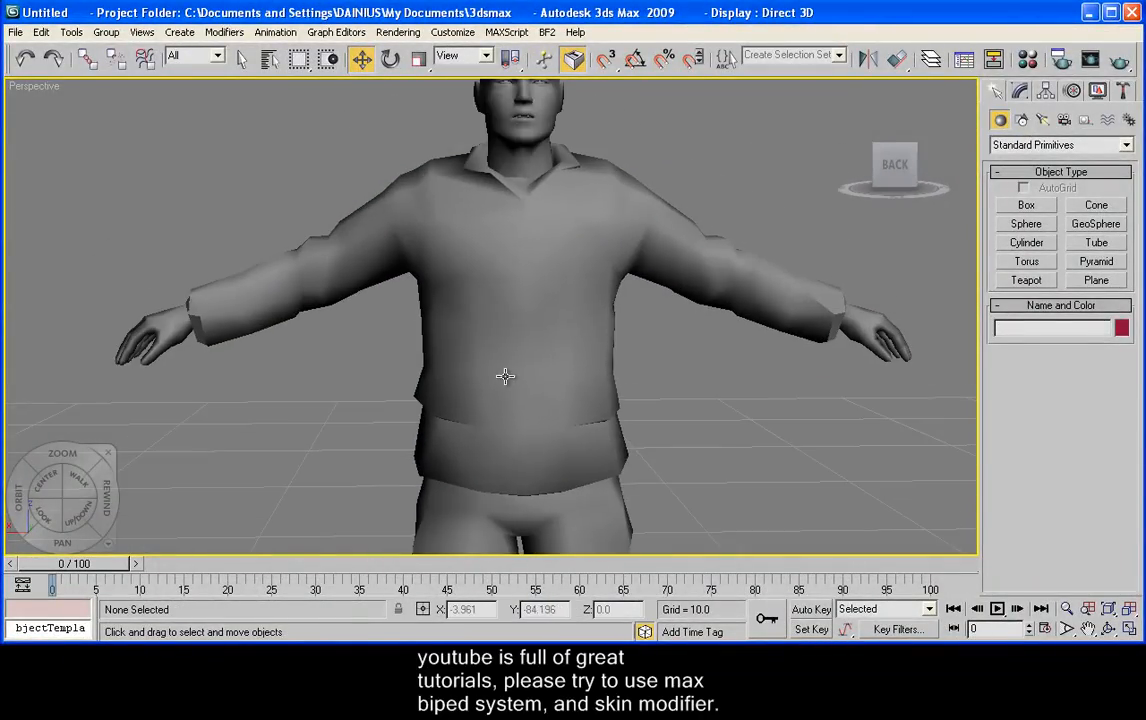
Try moving individual torso and limb pieces away from the soldier's body
left_click(494, 299)
scroll(458, 373, "down", 5)
left_click_drag(430, 473, 502, 473)
scroll(470, 405, "up", 5)
middle_click_drag(494, 437, 470, 347)
left_click_drag(474, 242, 361, 241)
scroll(576, 371, "down", 5)
middle_click_drag(576, 371, 512, 327, "alt")
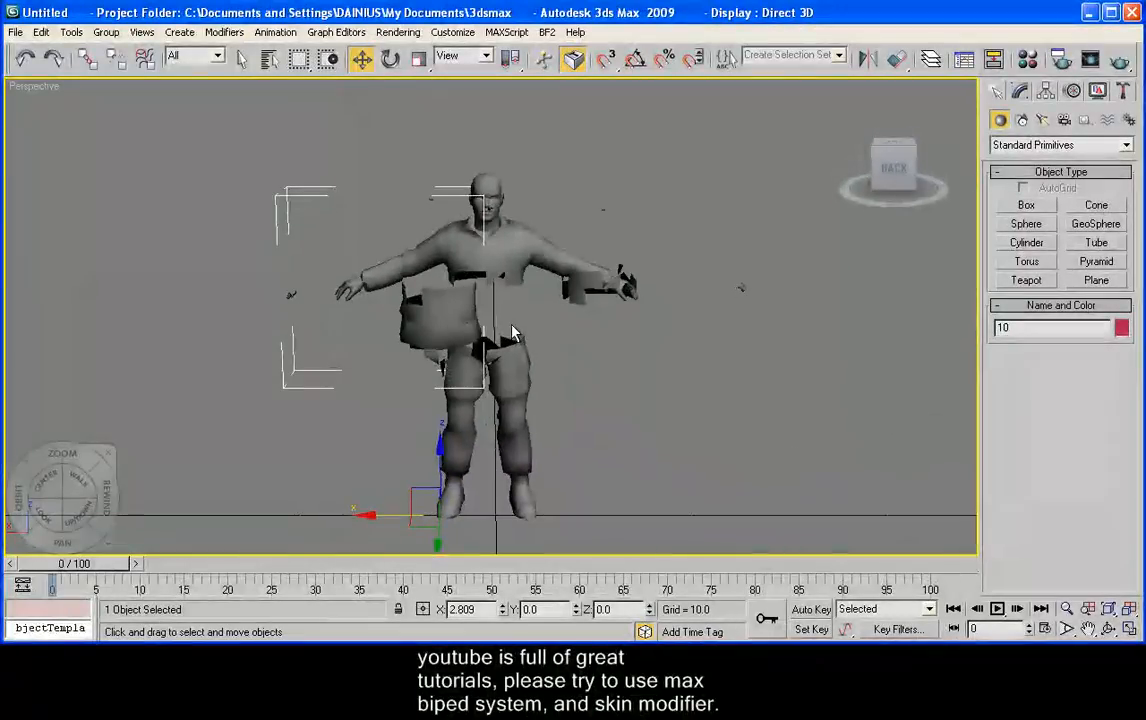
Undo the moves of the displaced body pieces
key("ctrl+z")
key("ctrl+z")
key("ctrl+z")
middle_click_drag(530, 408, 357, 247, "alt")
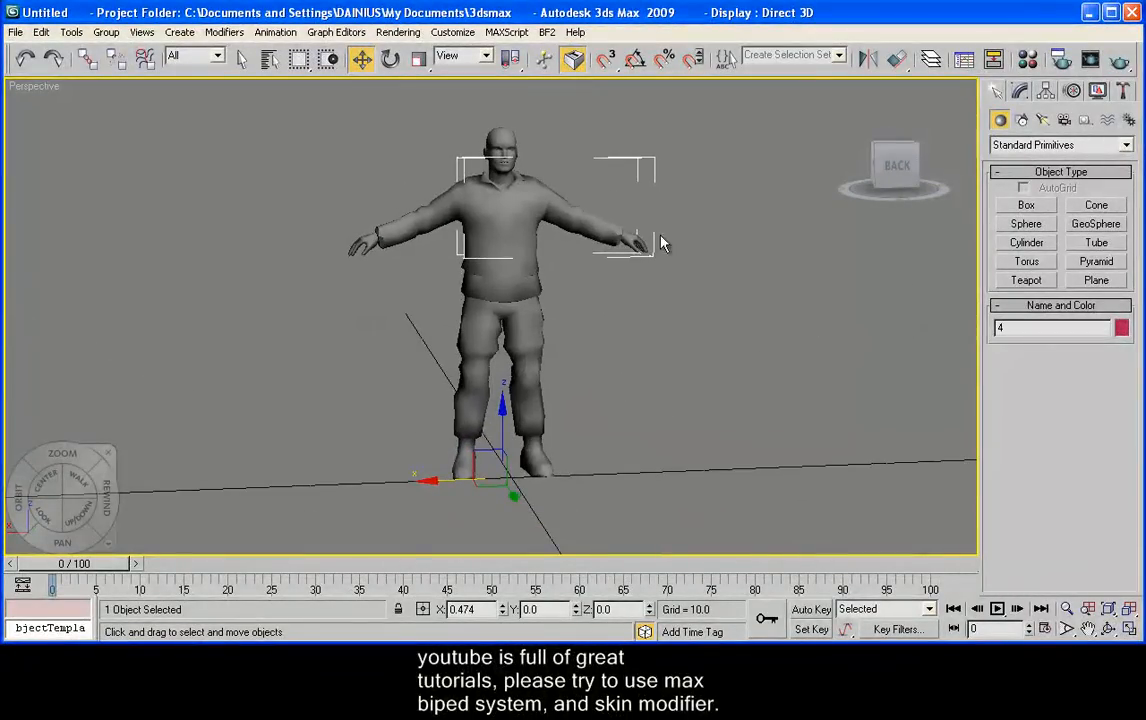
Select the soldier's torso mesh named 10 and convert it to an Editable Poly
left_click_drag(408, 328, 343, 157)
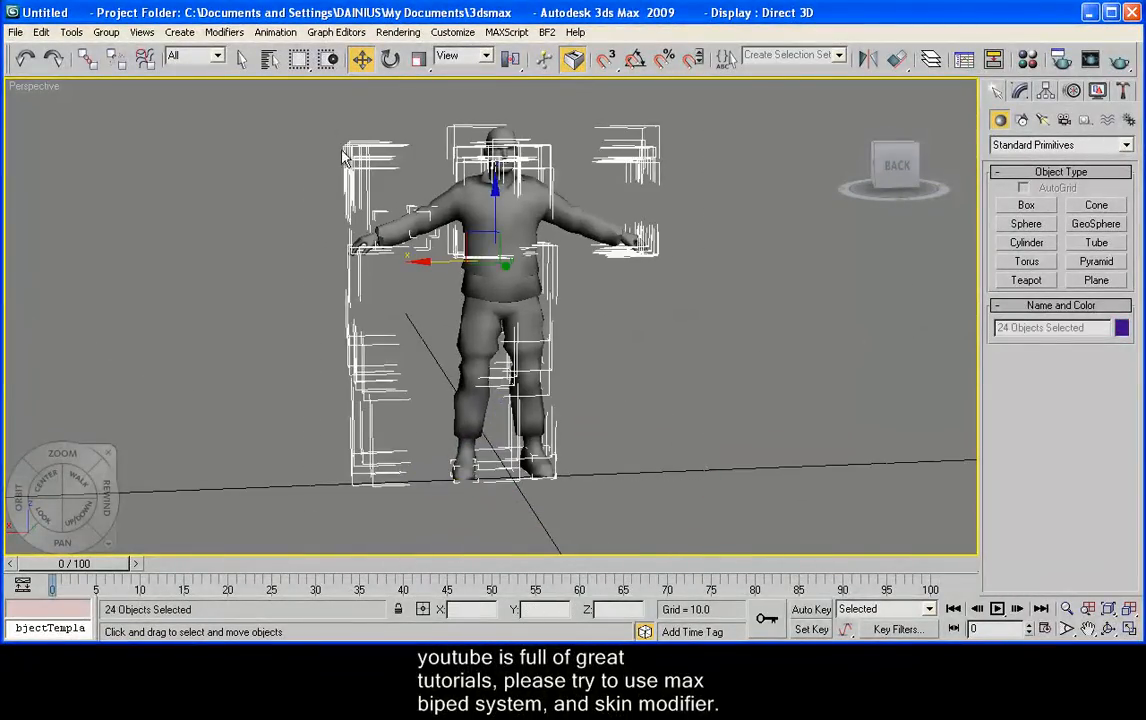
left_click(775, 400)
left_click(500, 254)
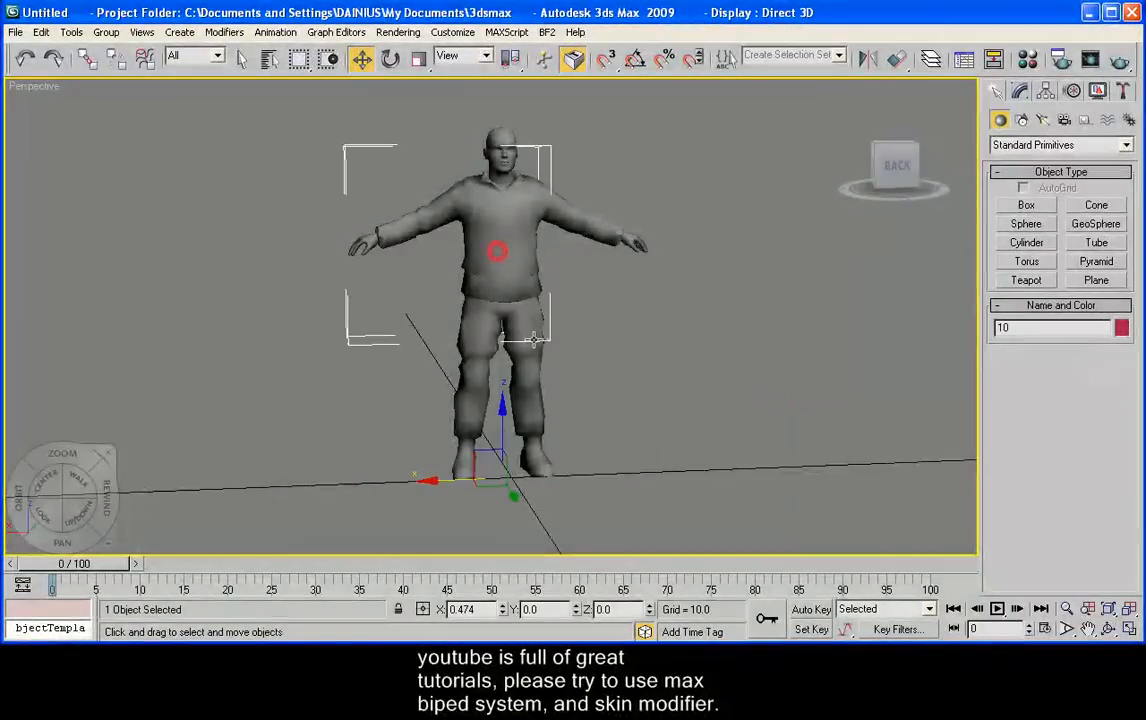
scroll(506, 240, "up", 5)
scroll(506, 240, "down", 4)
left_click(1020, 91)
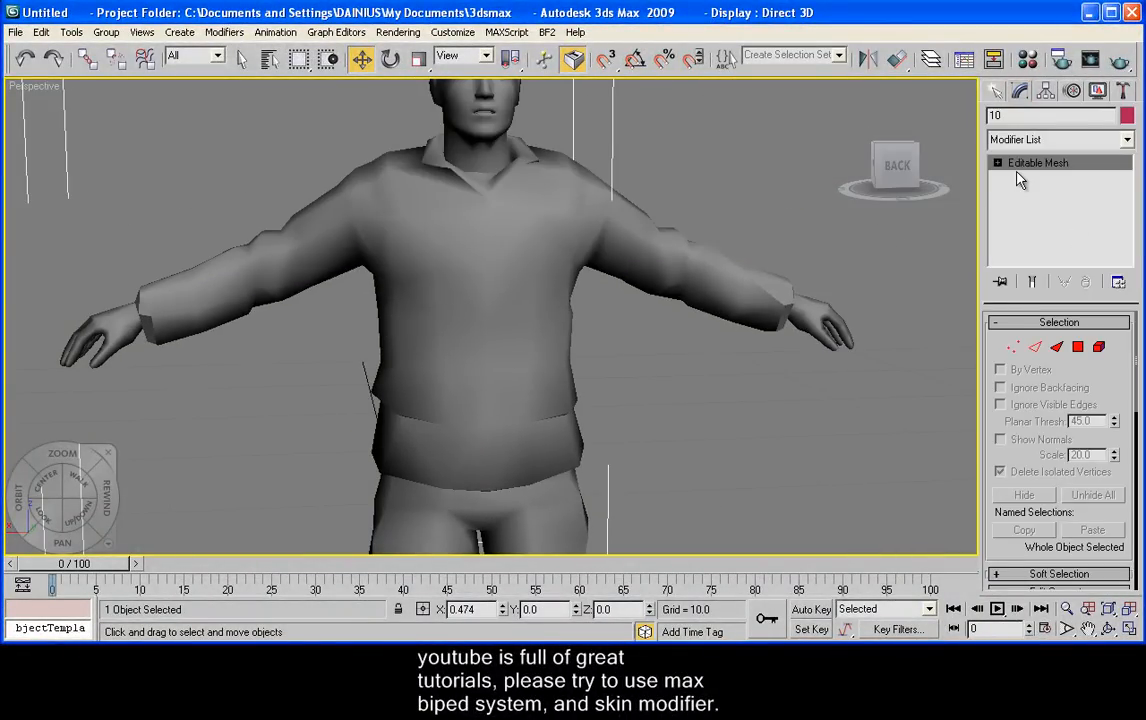
right_click(1018, 166)
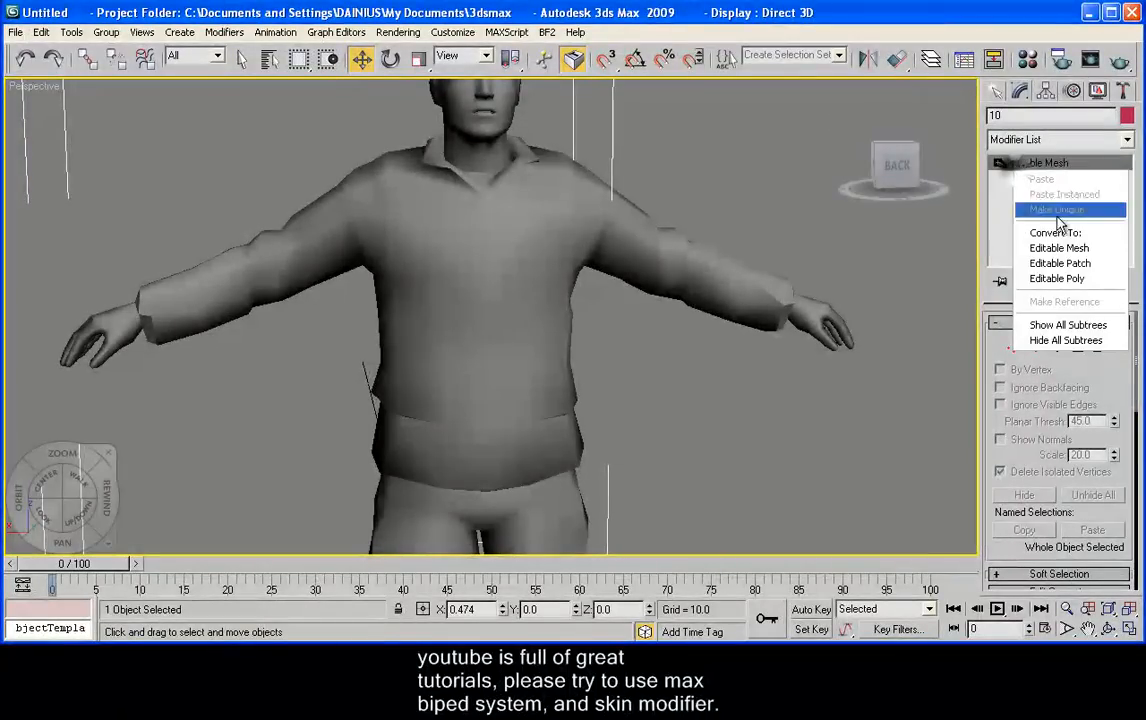
left_click(1073, 287)
Attach all other soldier meshes, from 23 through us_light_soldier__Soldier, to mesh 10 using the Attach list
scroll(1033, 366, "down", 5)
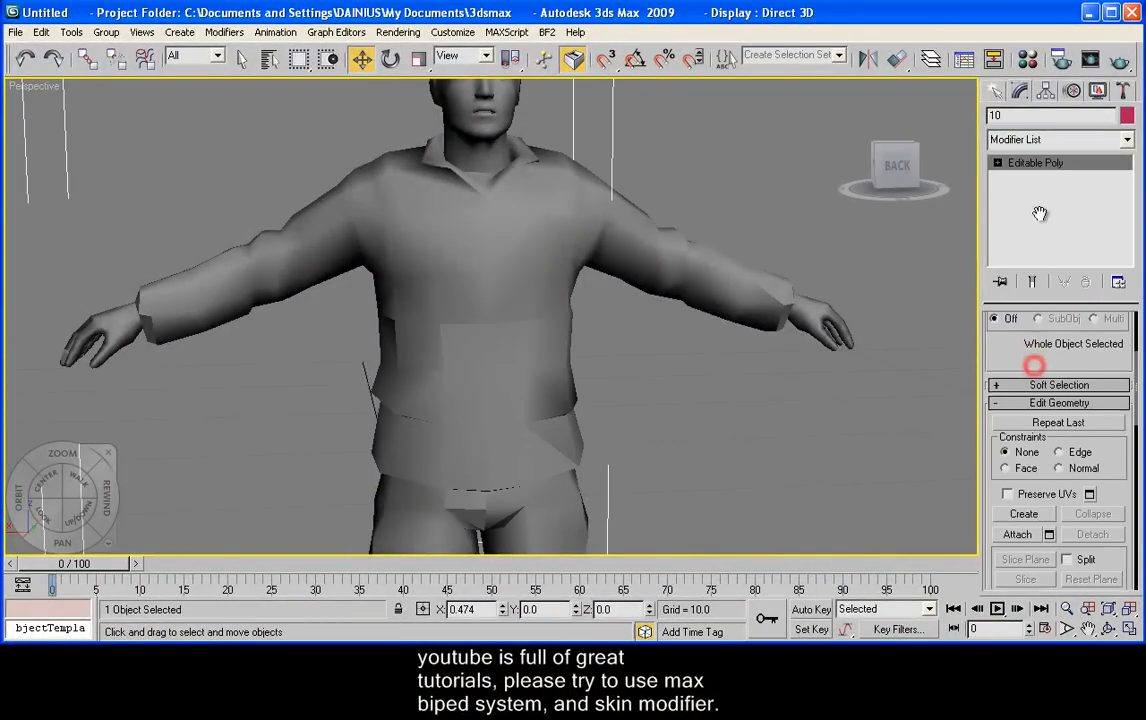
left_click(1050, 532)
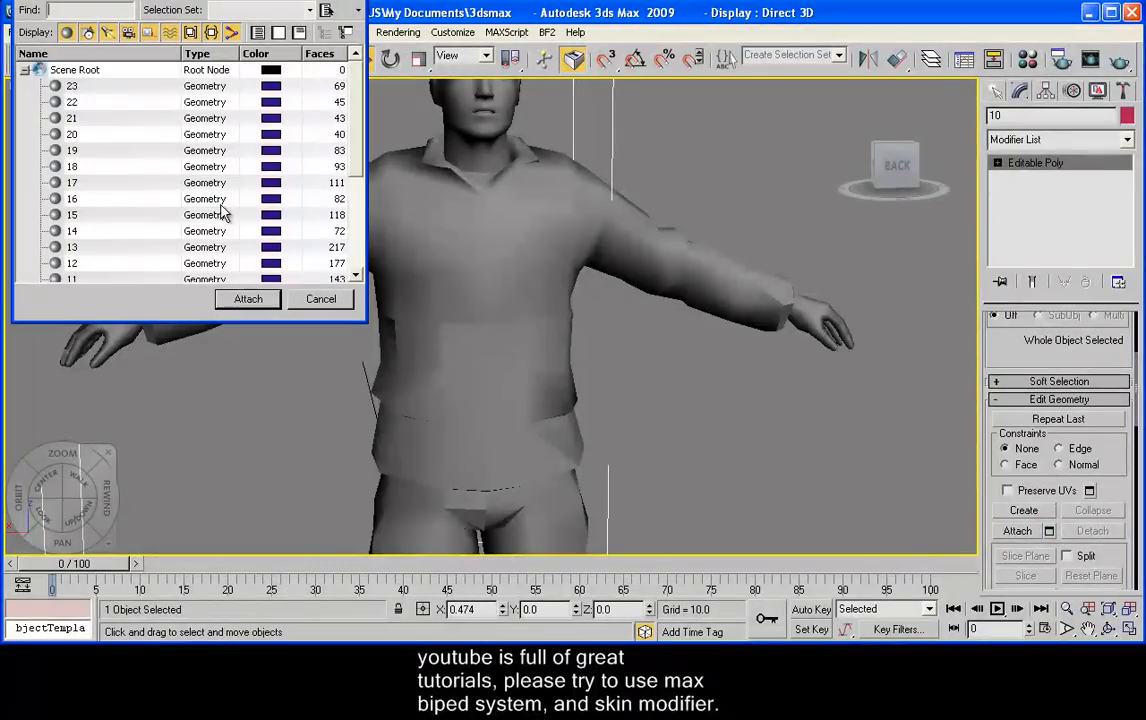
left_click_drag(363, 323, 537, 526)
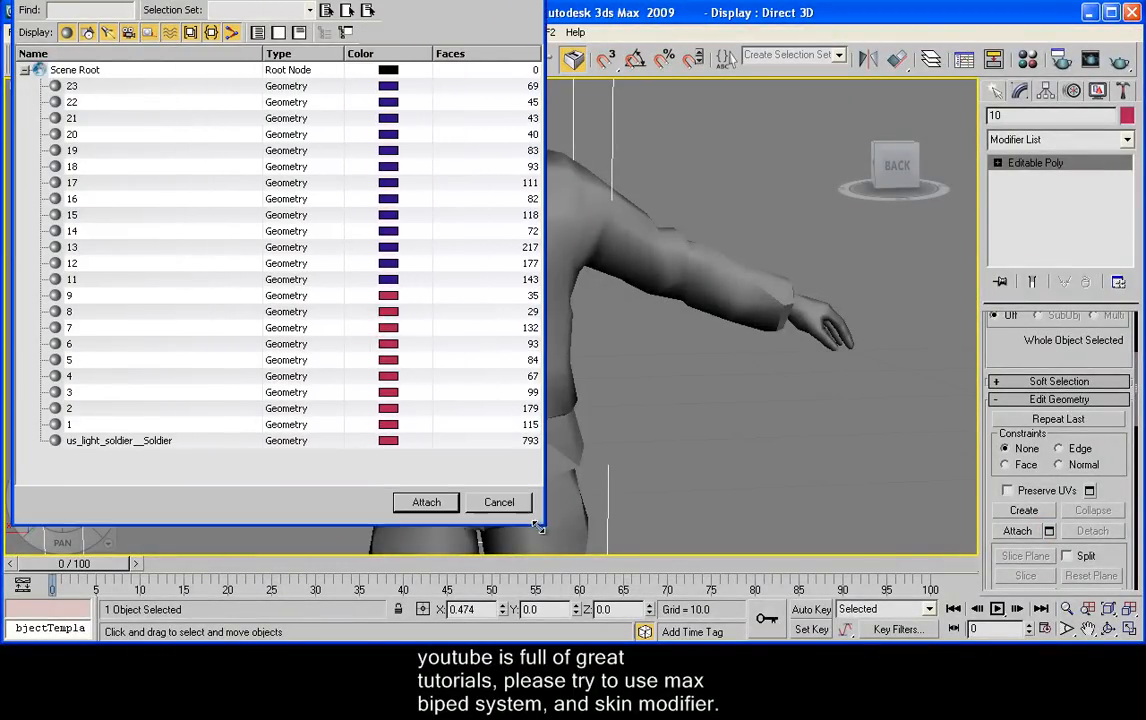
left_click(76, 85)
left_click(141, 441, "shift")
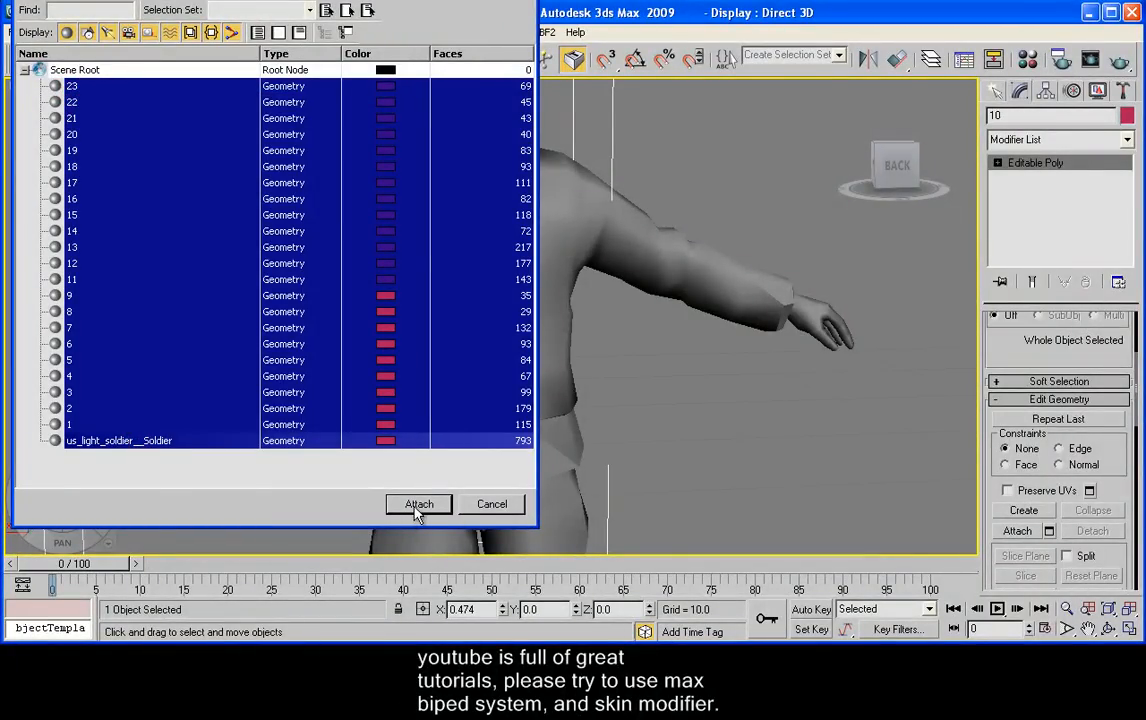
left_click(419, 504)
Examine the attached soldier's shading and seams on the face, collar, shoulders and torso
middle_click_drag(490, 486, 496, 424)
scroll(490, 296, "down", 5)
middle_click_drag(488, 298, 450, 300, "alt")
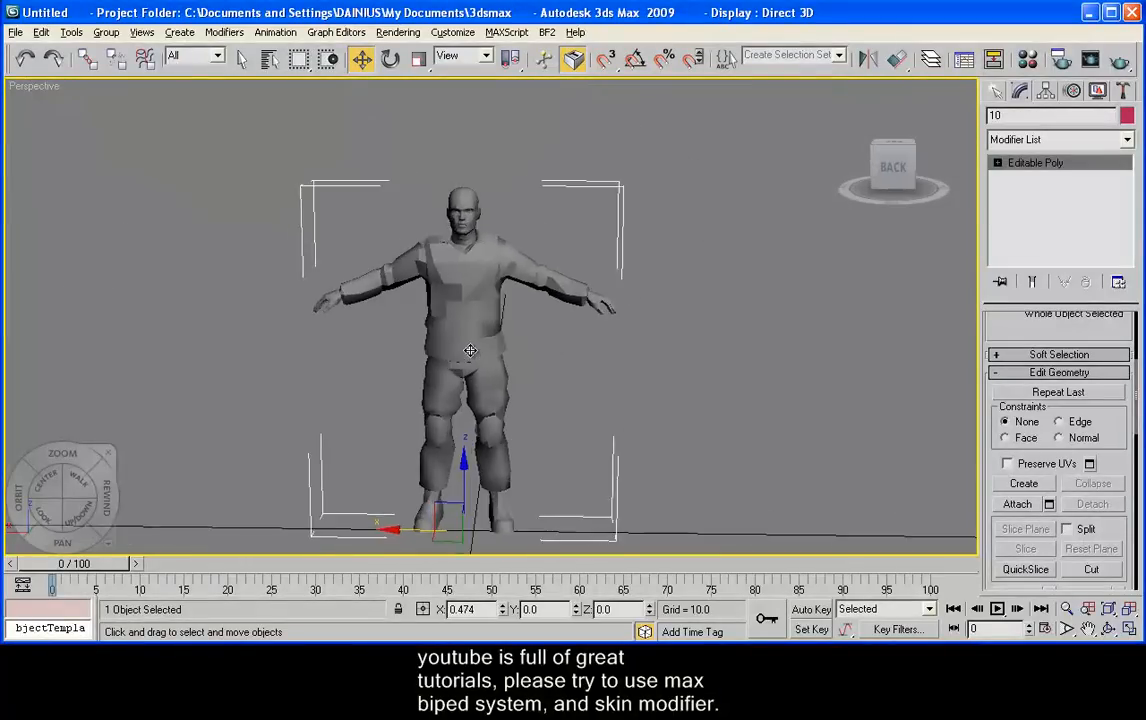
scroll(450, 298, "up", 5)
middle_click_drag(477, 203, 542, 391)
scroll(535, 388, "up", 4)
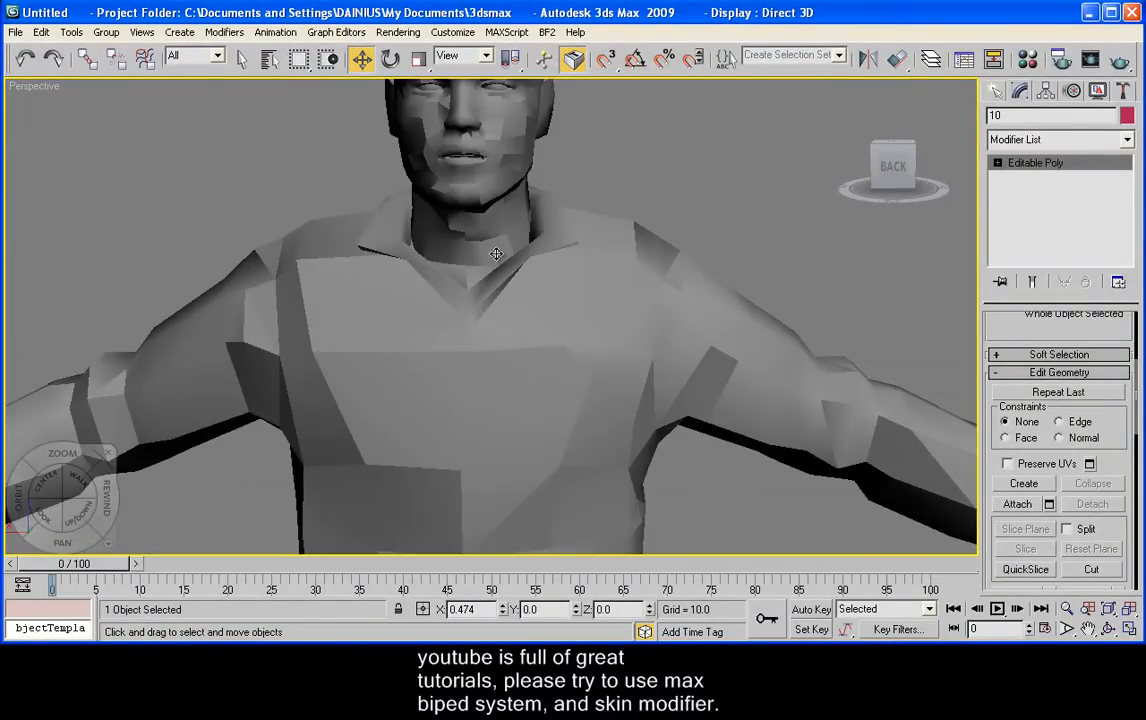
middle_click_drag(478, 274, 451, 340)
scroll(517, 432, "up", 3)
mouse_move(517, 432)
middle_mouse_down()
mouse_move(530, 250)
mouse_move(520, 330)
mouse_move(414, 391)
mouse_move(530, 355)
mouse_move(522, 412)
middle_mouse_up()
scroll(512, 395, "down", 6)
scroll(522, 412, "up", 5)
scroll(490, 387, "down", 5)
scroll(500, 354, "up", 5)
scroll(500, 354, "down", 5)
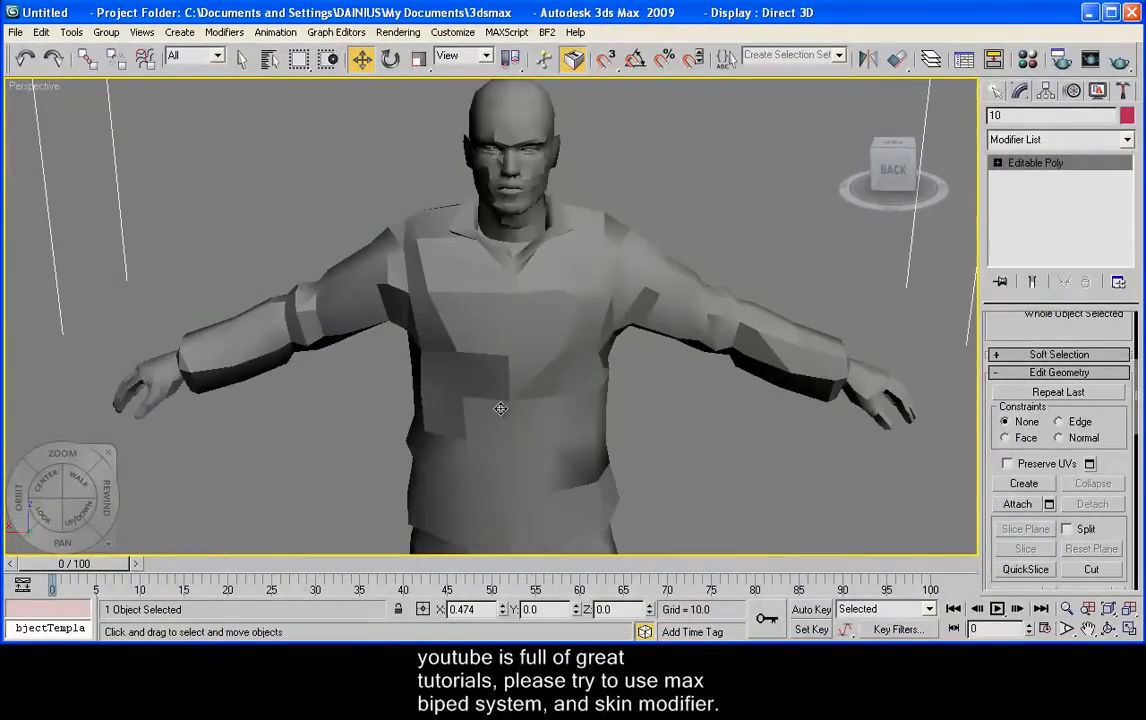
scroll(506, 450, "up", 3)
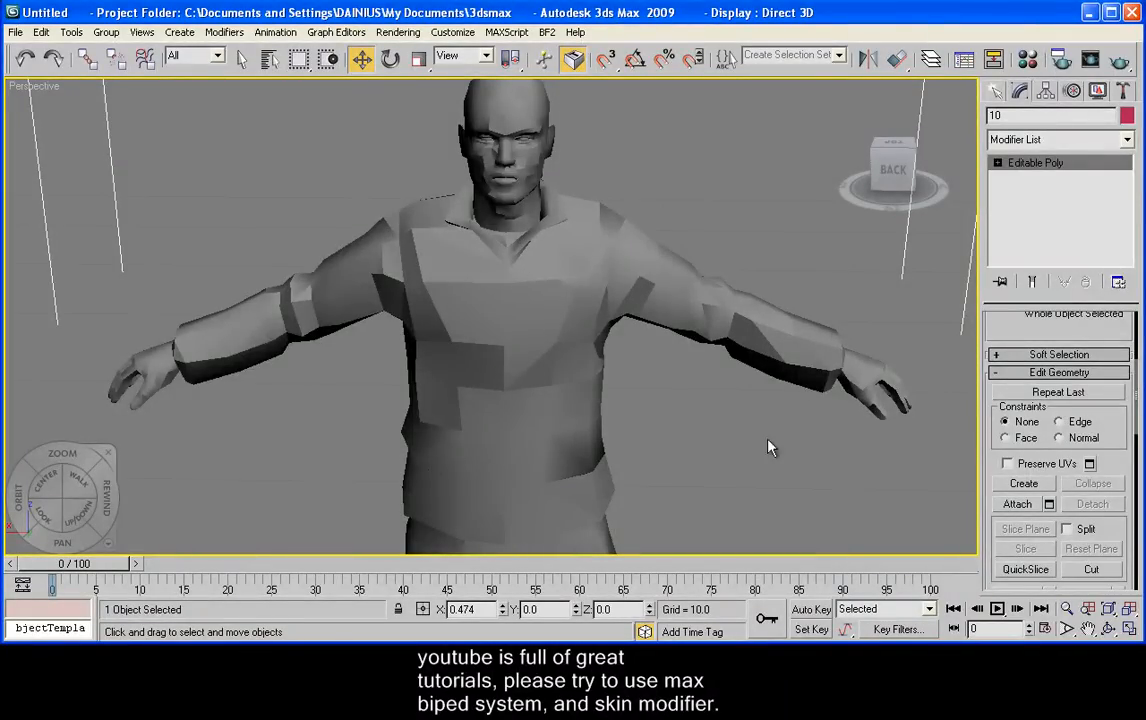
scroll(565, 361, "down", 4)
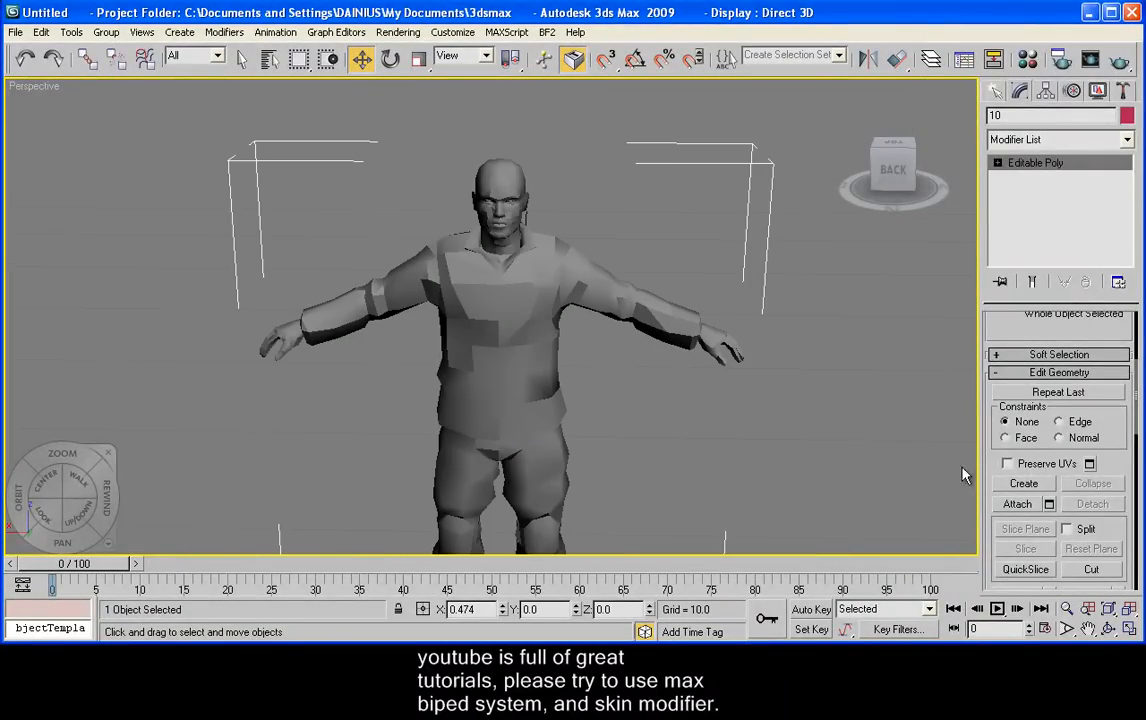
Select all vertices of the combined soldier mesh and weld them with a threshold of 0.01
left_click(997, 163)
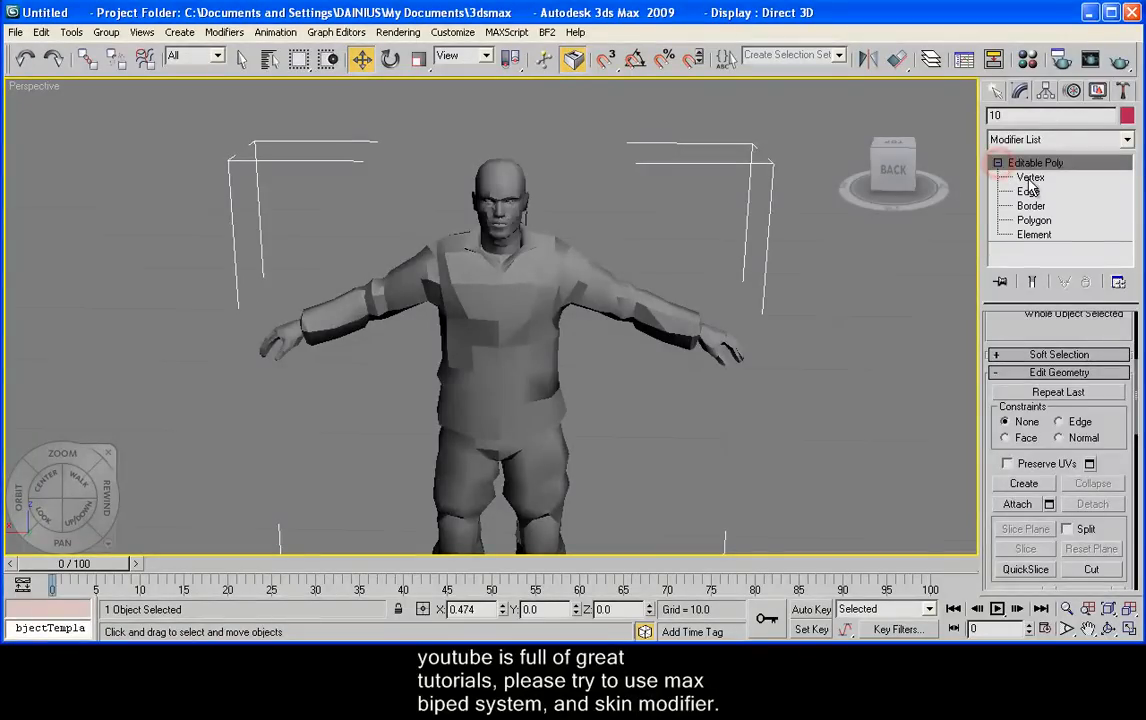
left_click(1030, 178)
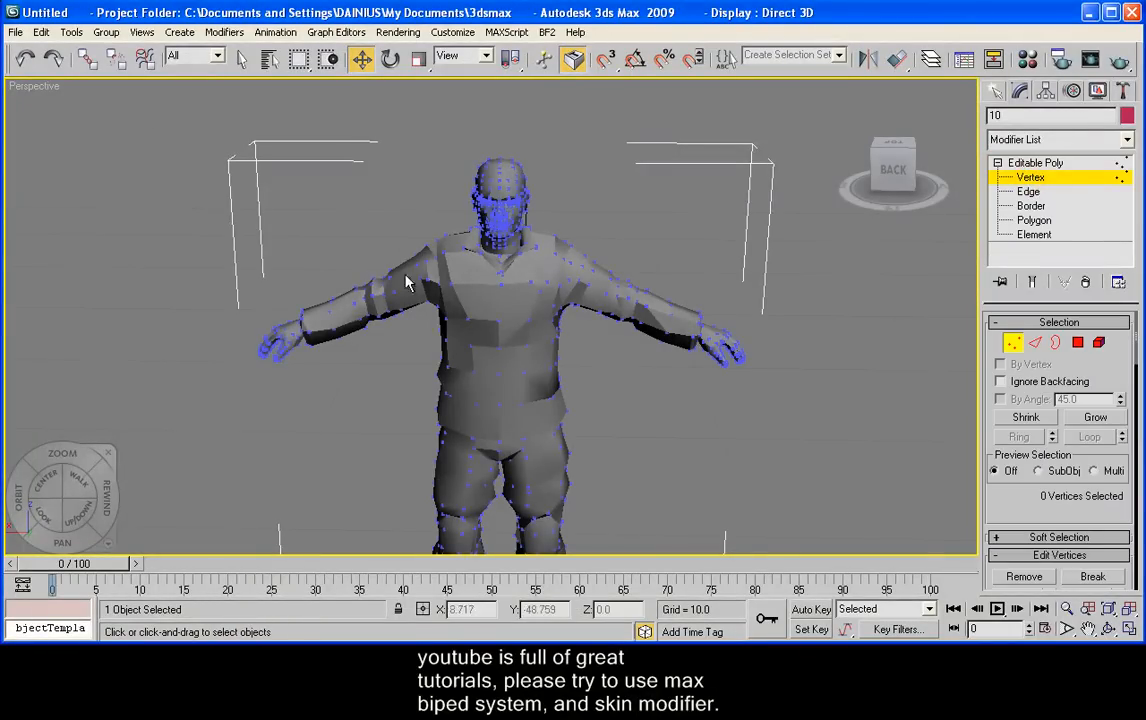
key("ctrl+a")
middle_click_drag(504, 491, 520, 420)
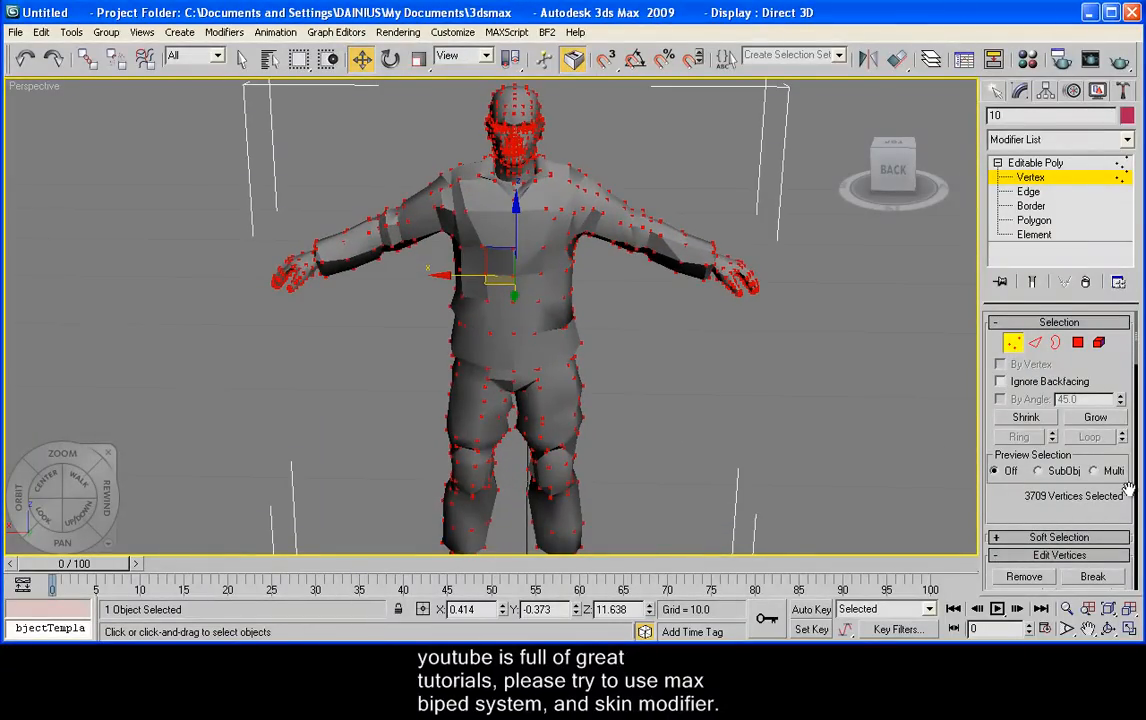
scroll(1101, 505, "down", 5)
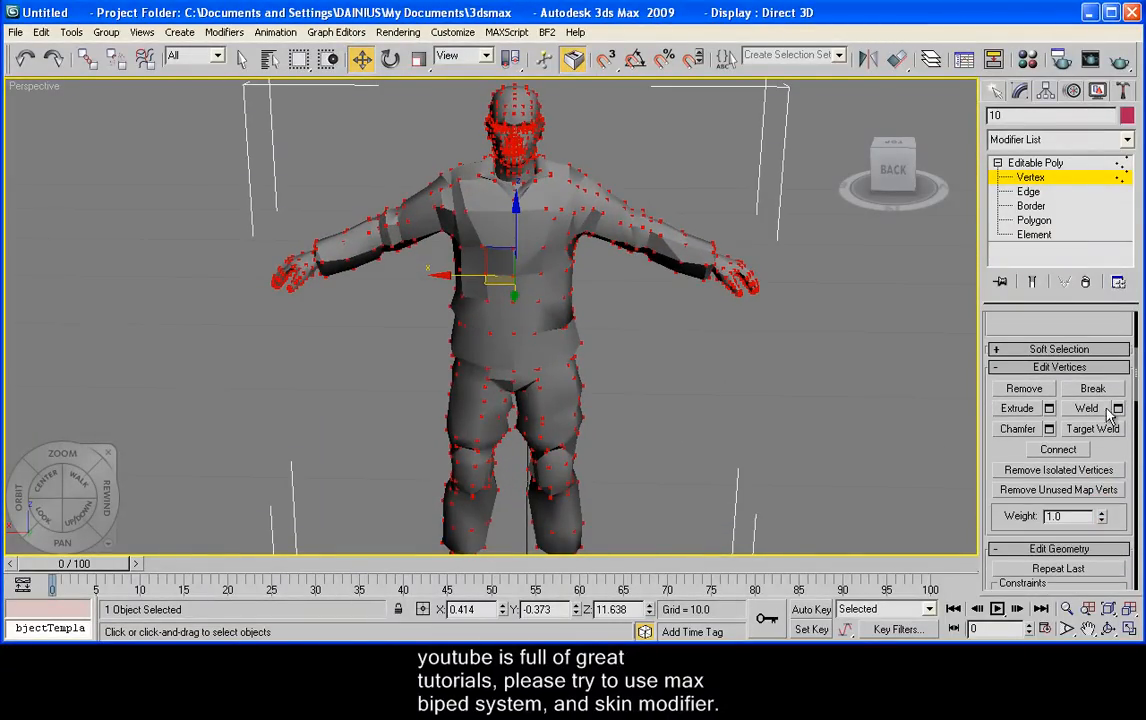
left_click(1118, 408)
left_click_drag(572, 256, 779, 138)
left_click_drag(803, 190, 805, 196)
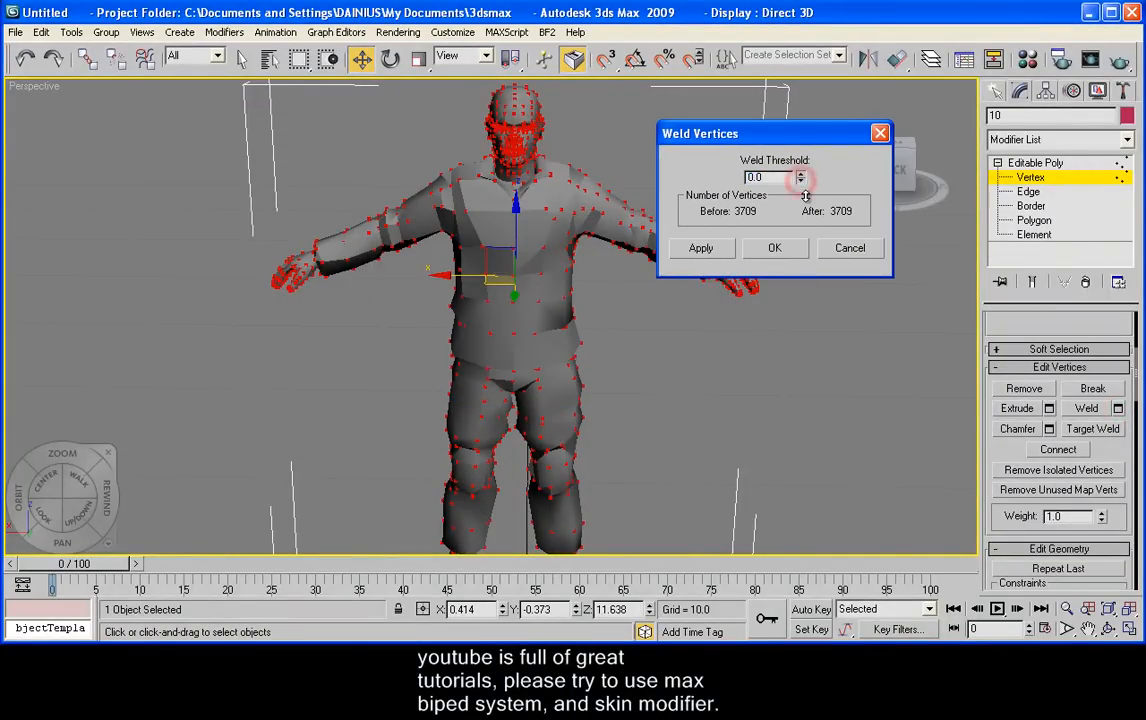
left_click(803, 174)
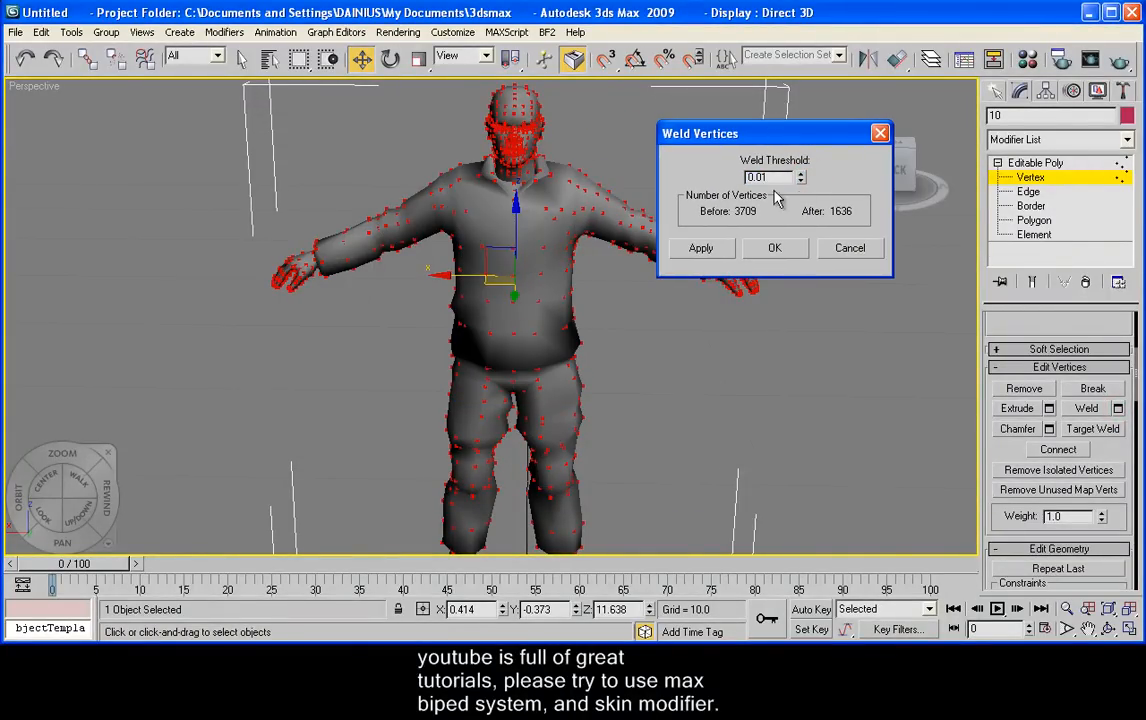
left_click(776, 249)
Switch to polygon-level editing and inspect the welded torso, collar and head from the front
middle_click_drag(501, 368, 645, 454, "alt")
left_click(1033, 220)
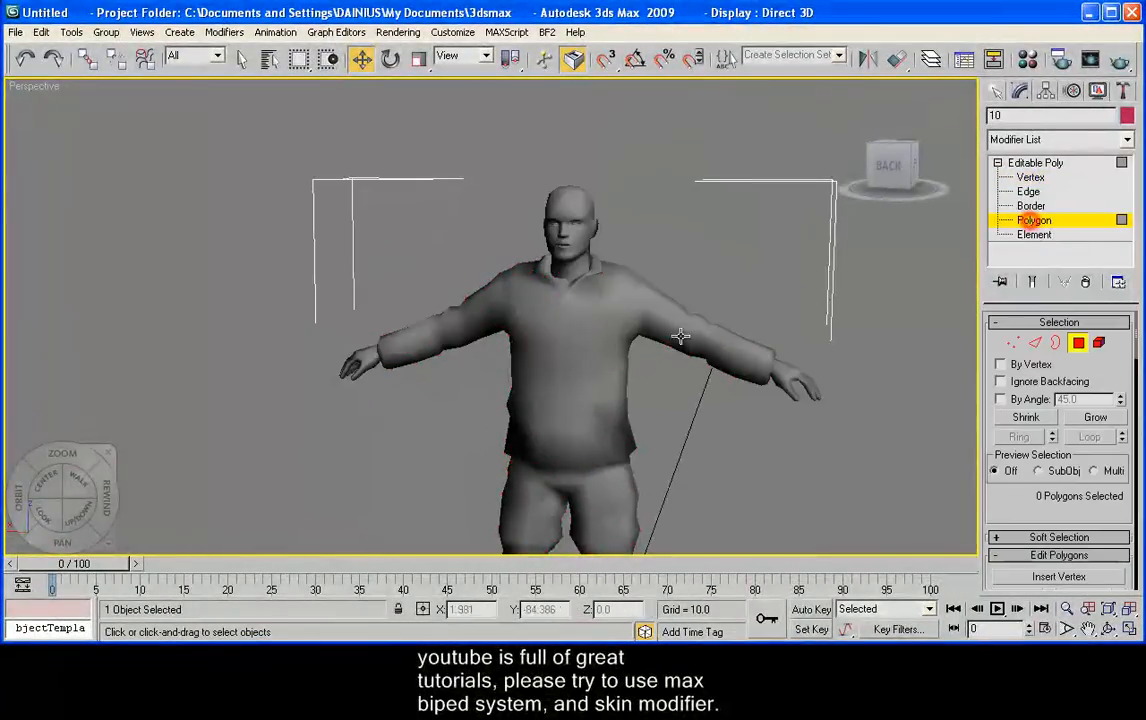
middle_click_drag(680, 336, 648, 330, "alt")
scroll(648, 331, "up", 3)
scroll(696, 242, "up", 2)
middle_click_drag(696, 242, 737, 308)
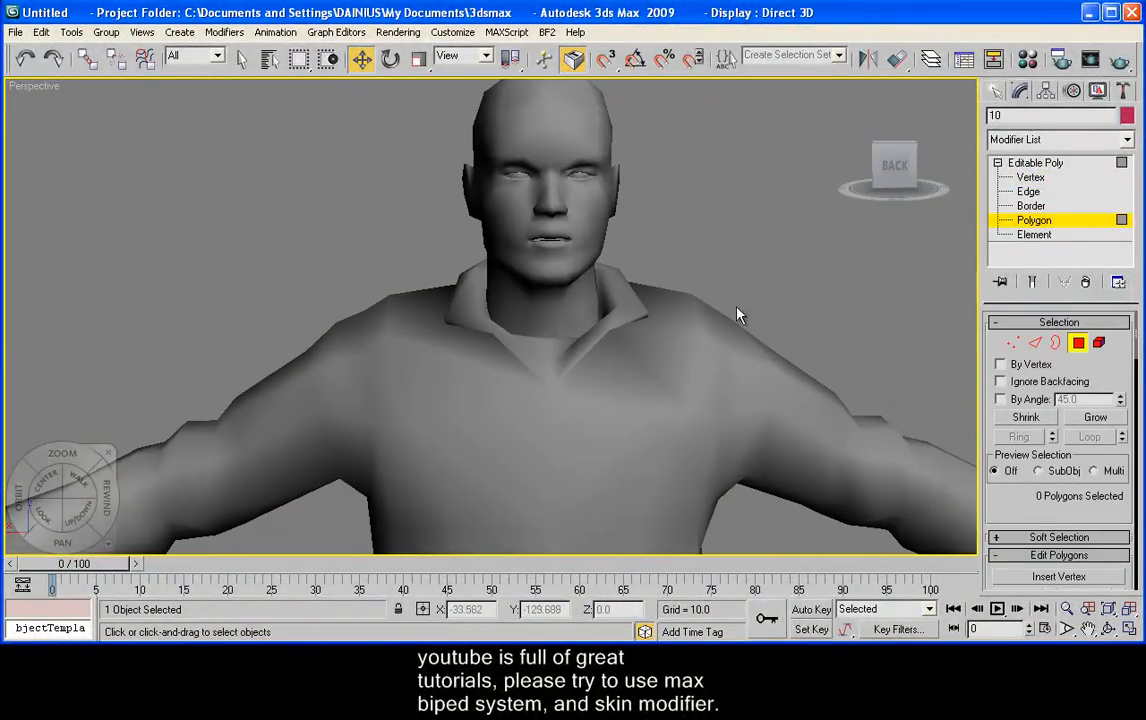
left_click(1045, 235)
left_click(1047, 221)
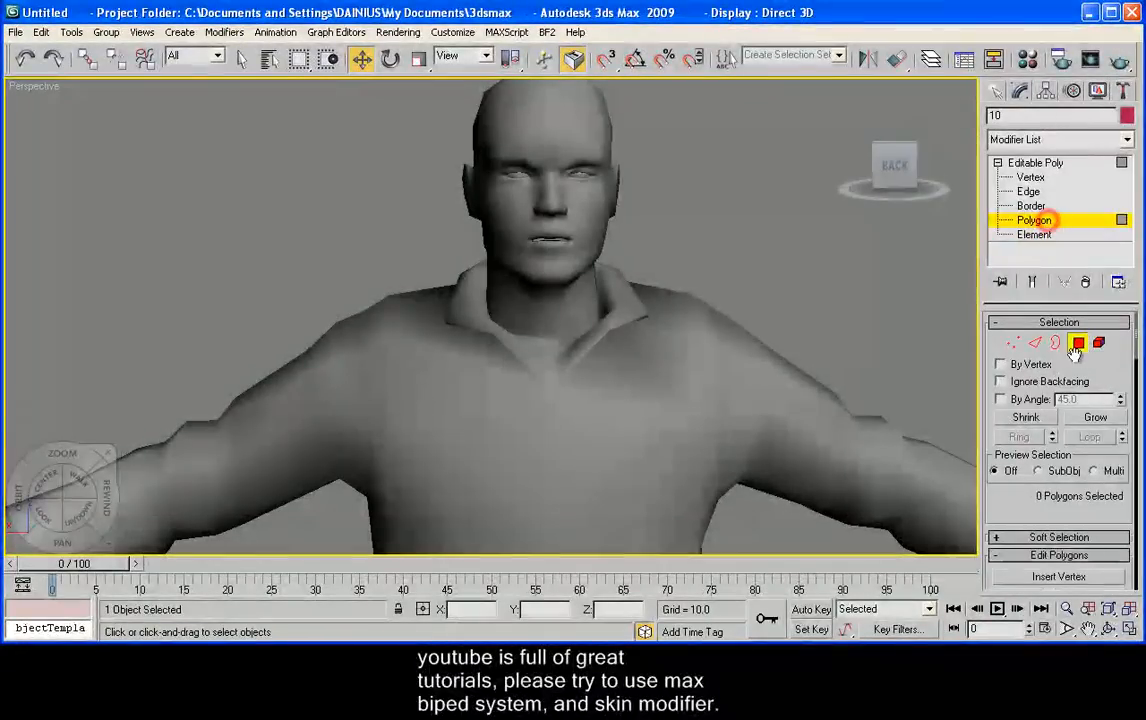
Switch to border-level editing and inspect the mesh for open edges in wireframe and shaded display
left_click(1057, 343)
middle_click_drag(519, 433, 534, 333, "alt")
scroll(532, 325, "up", 3)
key("F3")
scroll(750, 385, "down", 6)
middle_click_drag(750, 389, 680, 205, "alt")
middle_click_drag(657, 333, 586, 356, "alt")
middle_click_drag(568, 240, 580, 392)
scroll(691, 371, "up", 6)
middle_click_drag(701, 402, 627, 325)
scroll(575, 343, "down", 5)
scroll(627, 325, "up", 4)
middle_click_drag(742, 372, 450, 400, "alt")
middle_click_drag(737, 325, 652, 348)
scroll(659, 365, "up", 5)
key("F3")
middle_click_drag(490, 385, 501, 312)
mouse_move(460, 205)
middle_mouse_down()
mouse_move(506, 290)
mouse_move(537, 309)
middle_mouse_up()
Select the open borders around the soldier's eyes and inspect the face and upper body
left_click(648, 216)
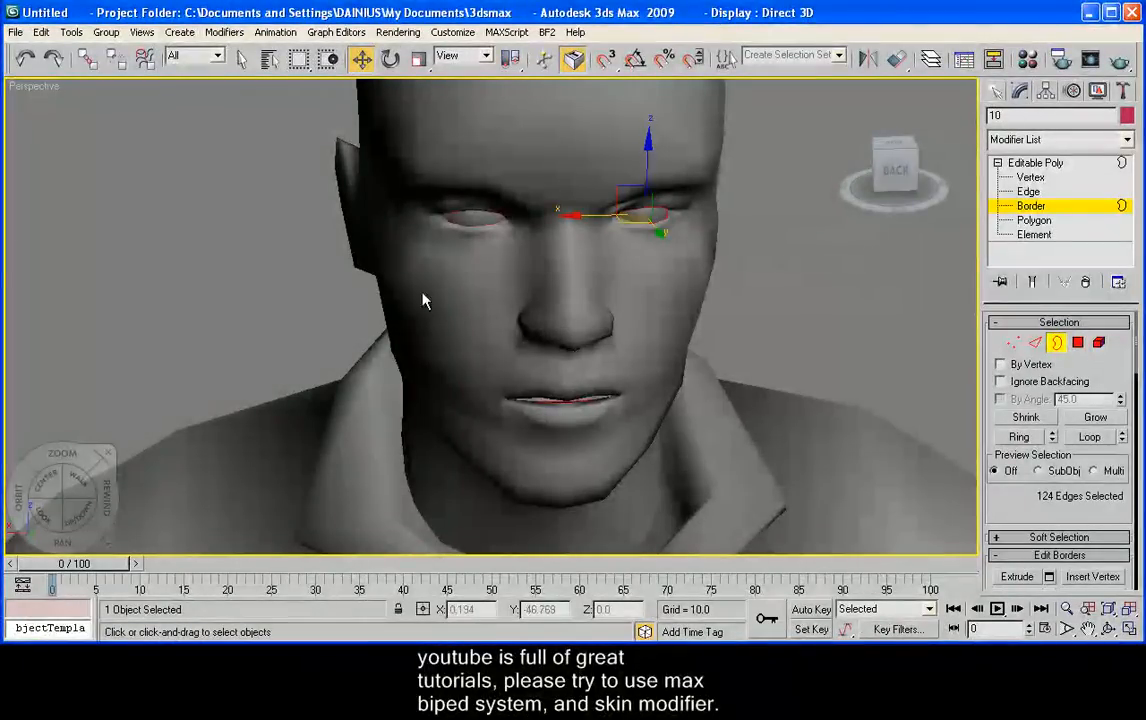
left_click(672, 215)
middle_click_drag(659, 480, 589, 366)
middle_click_drag(509, 217, 666, 423)
scroll(481, 292, "down", 5)
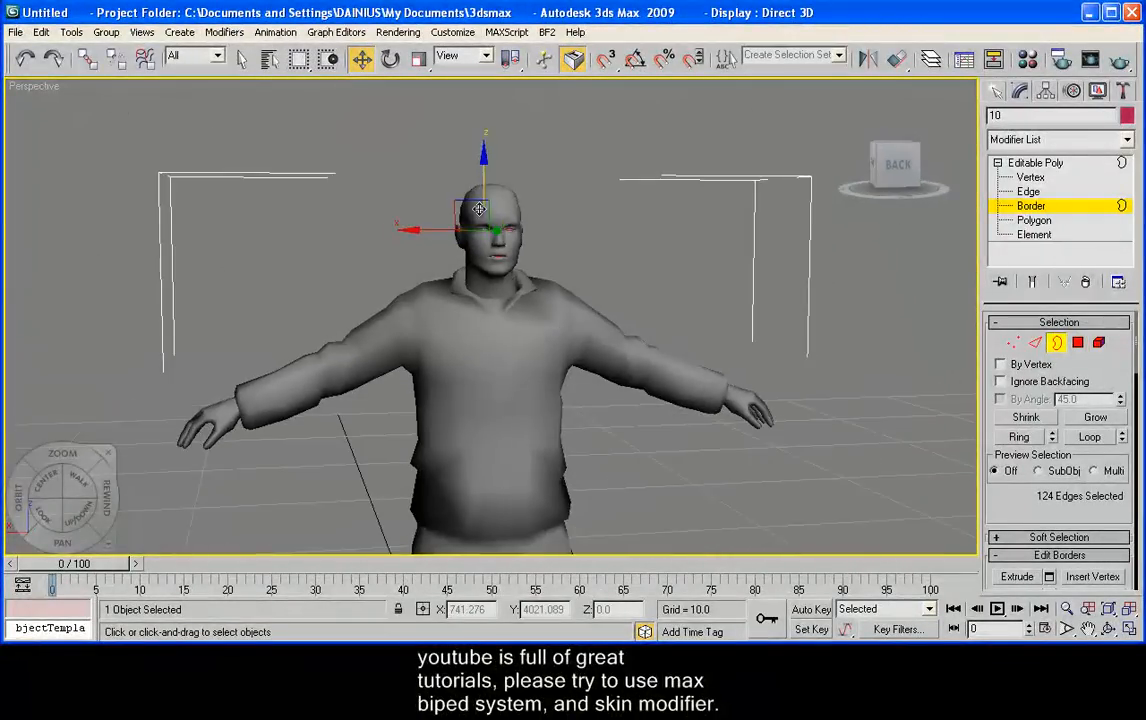
scroll(486, 210, "up", 8)
middle_click_drag(486, 210, 564, 446)
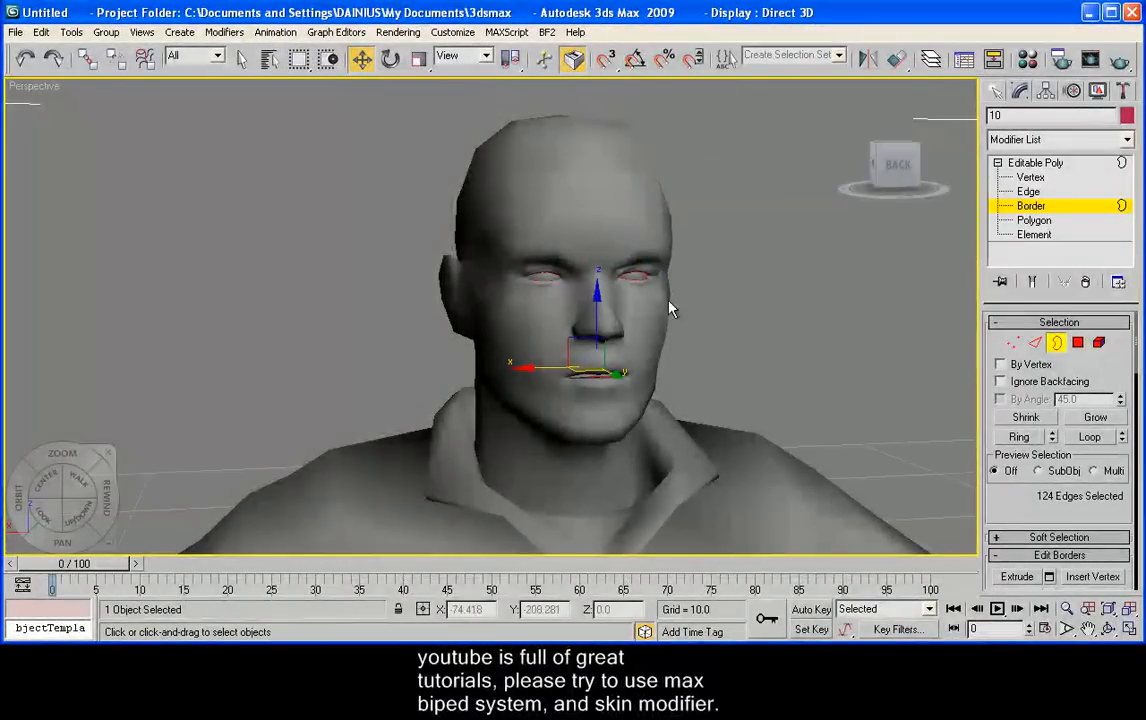
Leave border-level editing and inspect the whole soldier mesh from the front
left_click(1055, 344)
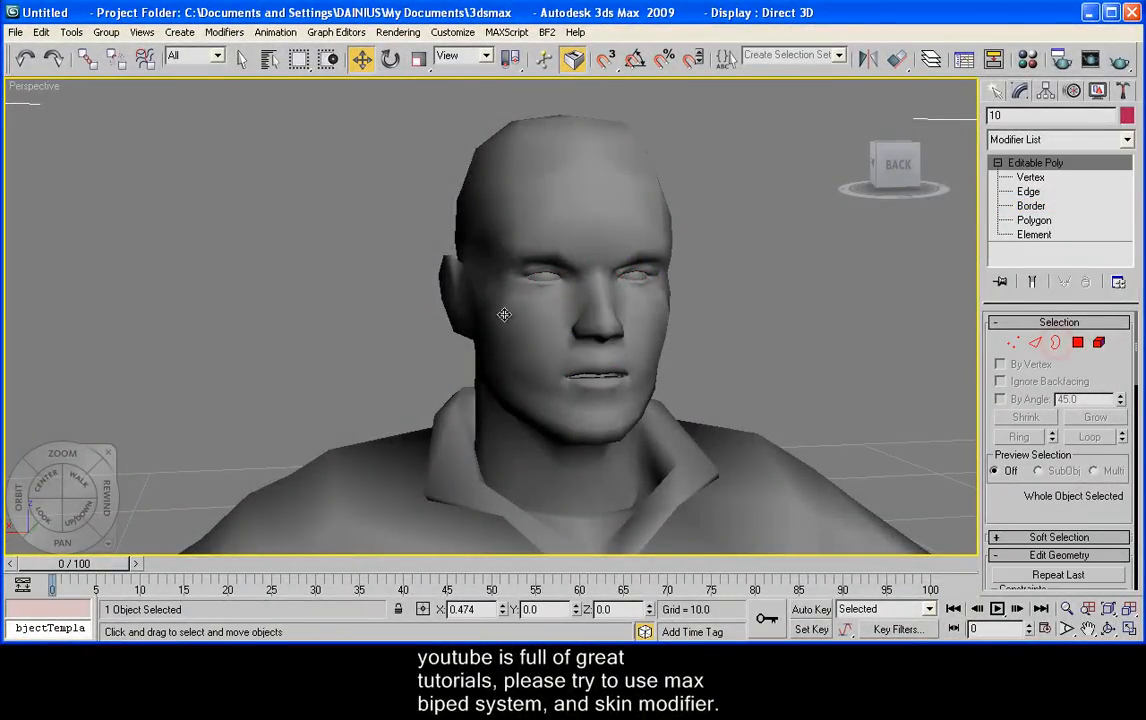
scroll(504, 314, "down", 4)
middle_click_drag(552, 445, 604, 236)
scroll(621, 483, "down", 3)
middle_click_drag(621, 483, 594, 361)
scroll(594, 361, "up", 3)
scroll(596, 360, "down", 5)
scroll(596, 360, "up", 2)
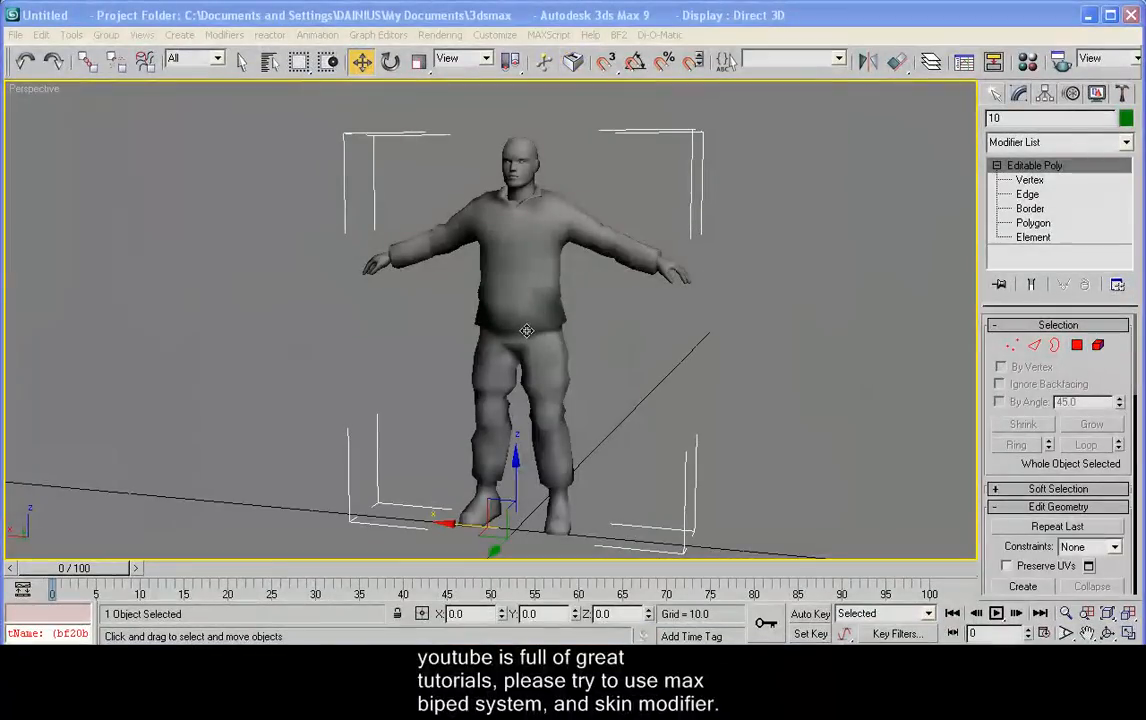
mouse_move(558, 293)
middle_mouse_down("alt")
mouse_move(600, 300)
mouse_move(552, 295)
middle_mouse_up("alt")
middle_click_drag(491, 217, 496, 222)
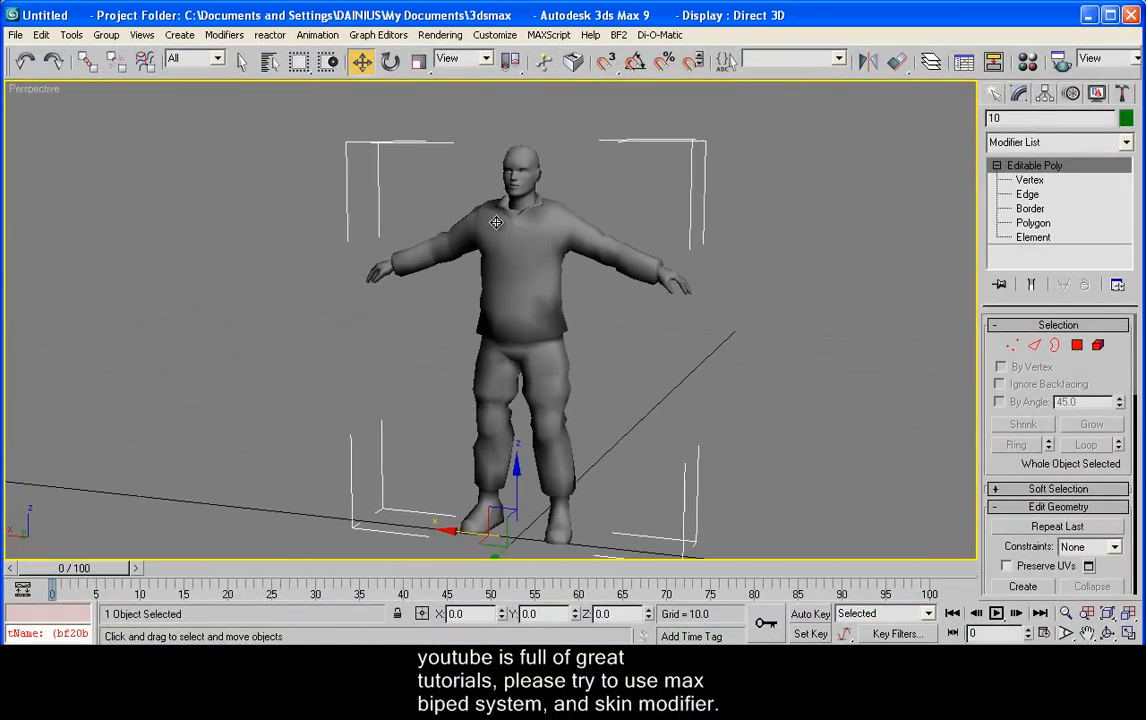
Create a Multi/Sub-Object material in the first material slot and set its number of materials to 3
key("m")
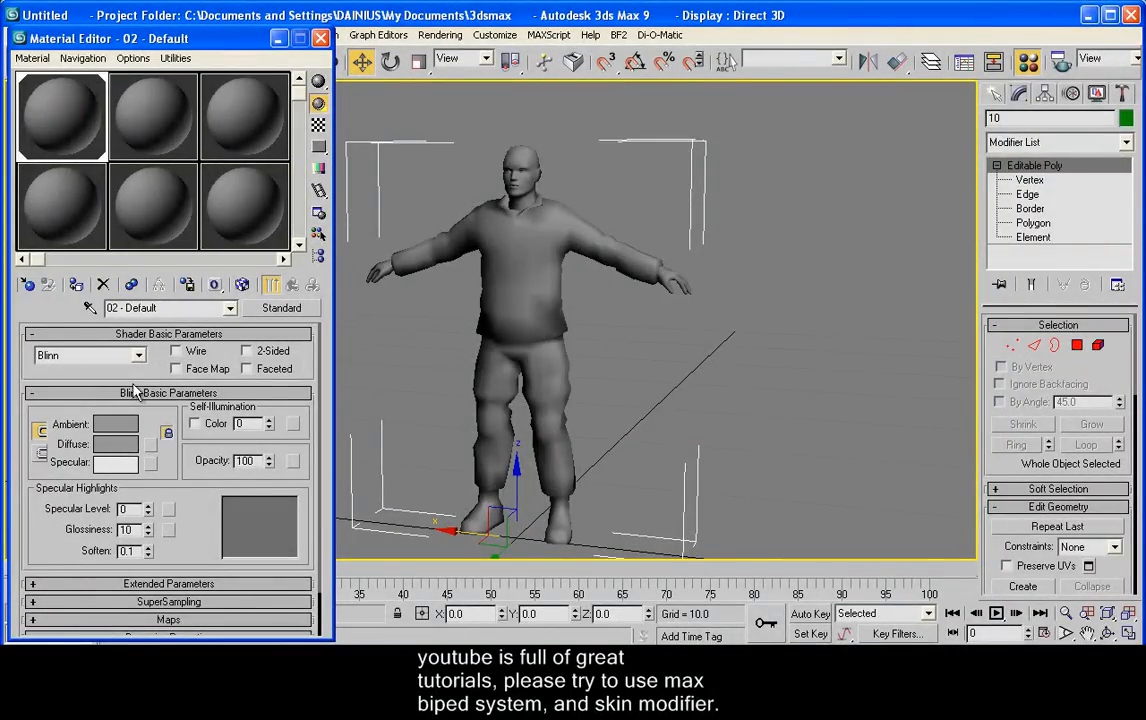
left_click(27, 286)
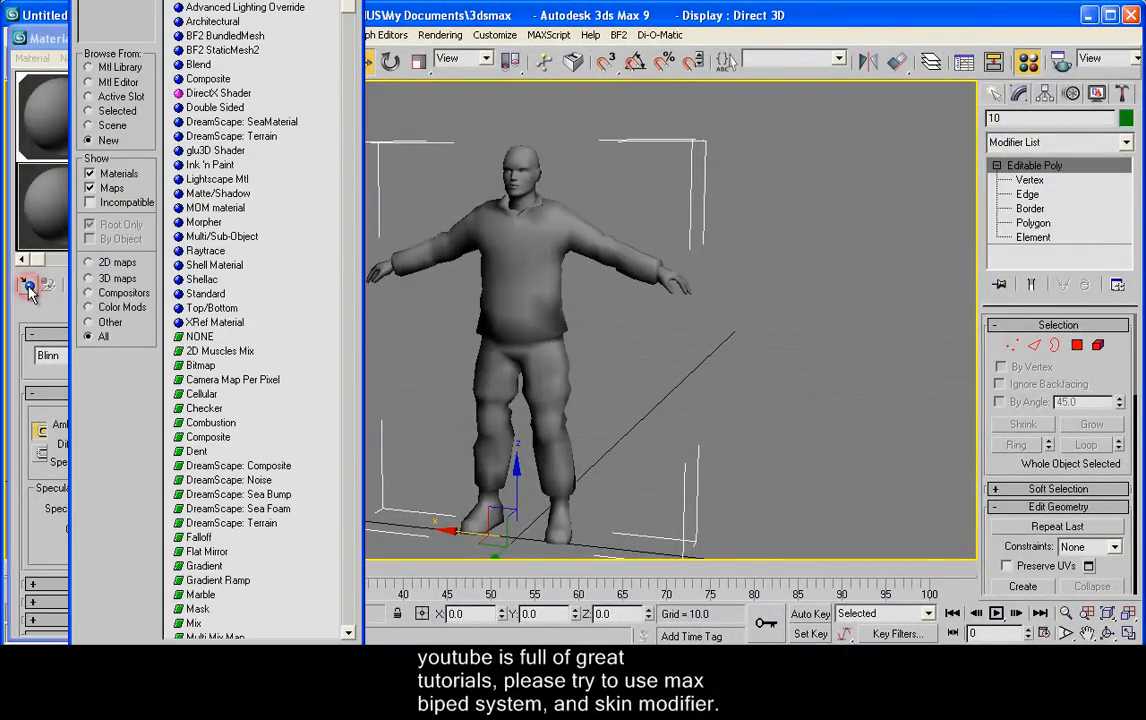
double_click(220, 239)
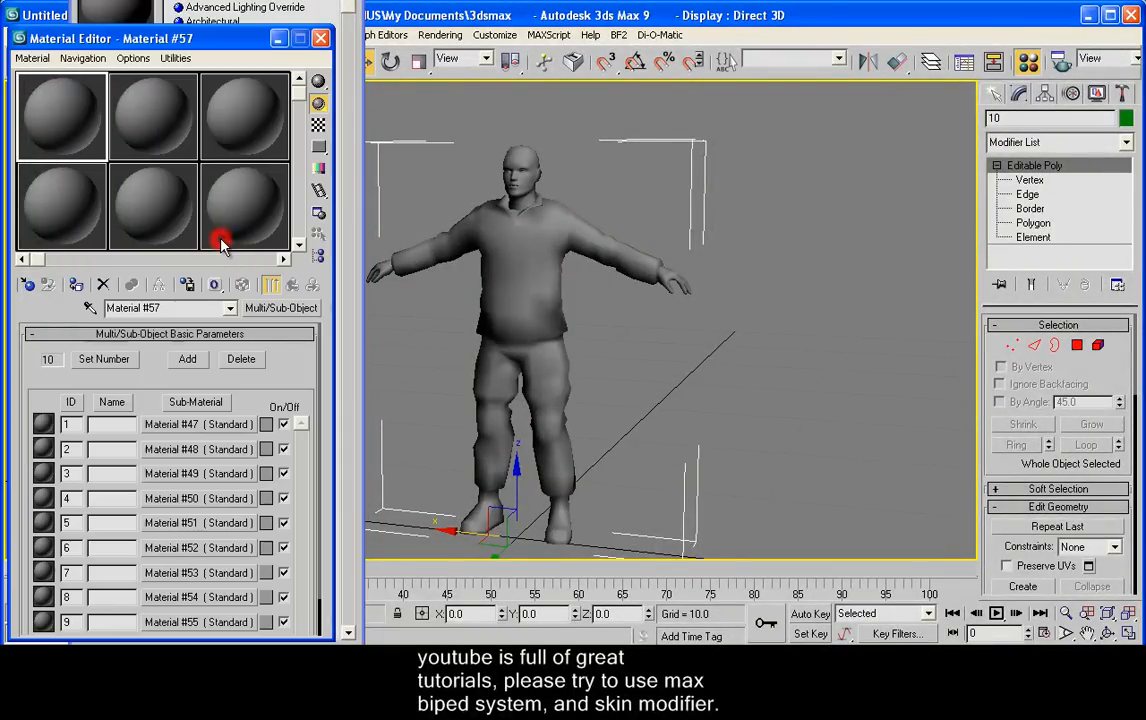
left_click(116, 361)
left_click(199, 347)
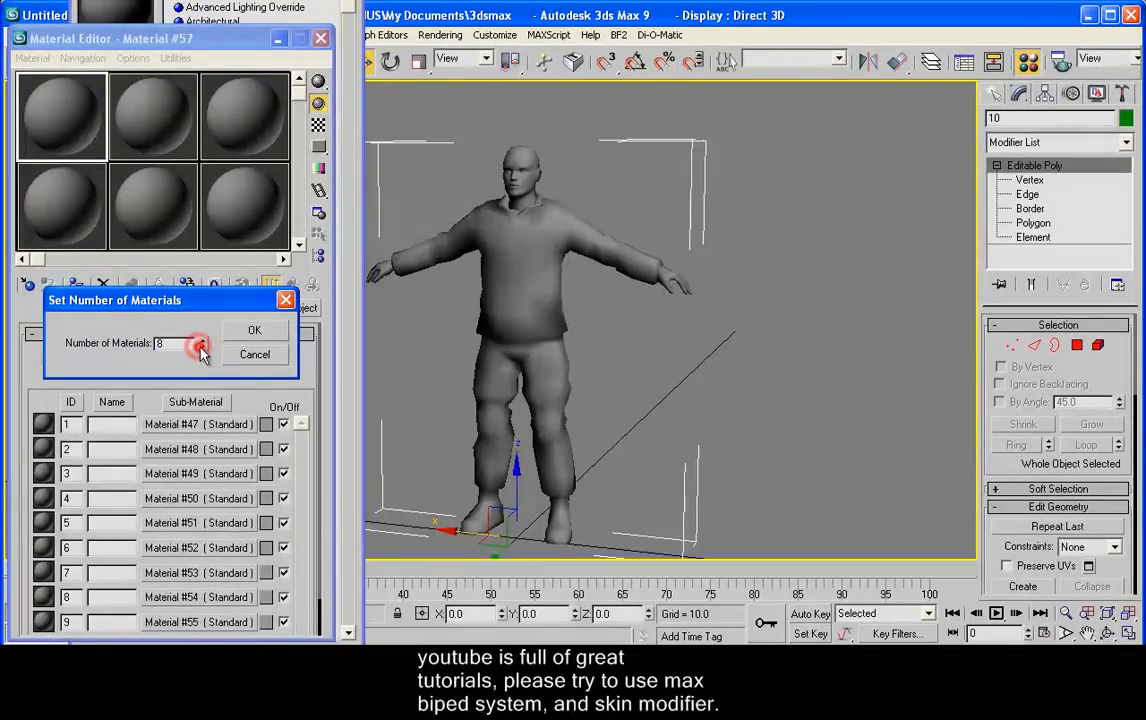
left_click(242, 330)
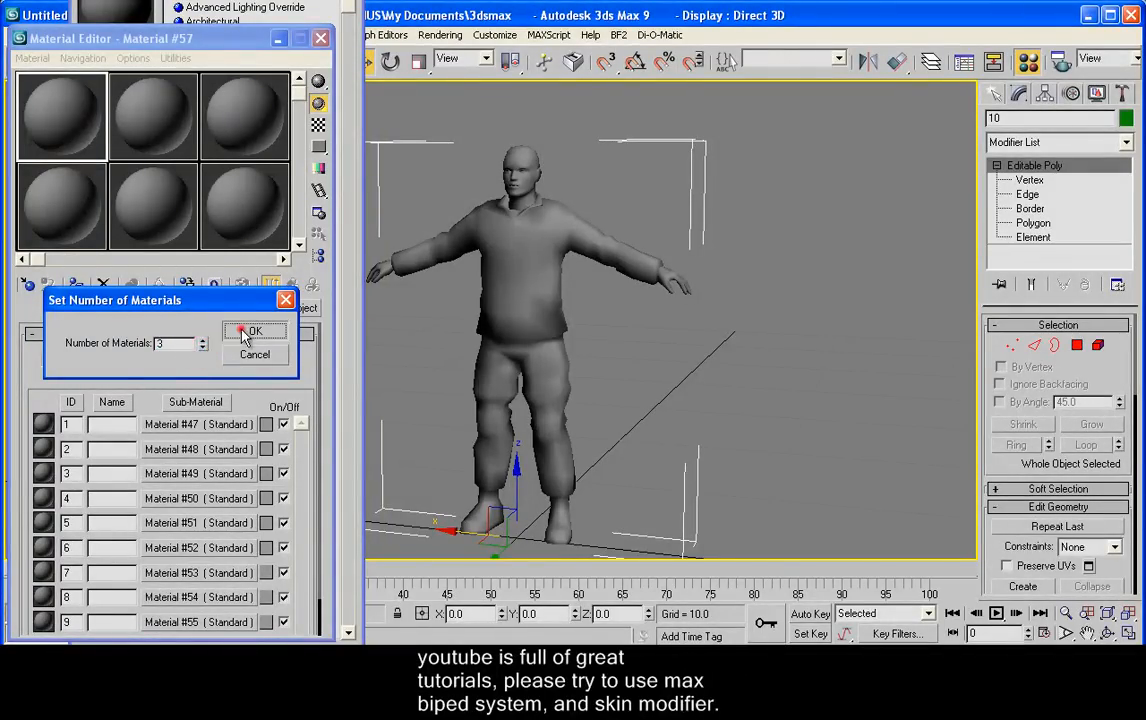
Load US_3p_Light_C.dds from the Us Textures folder as sub-material 1's diffuse bitmap, and apply the material to the soldier with its map displayed
left_click(184, 425)
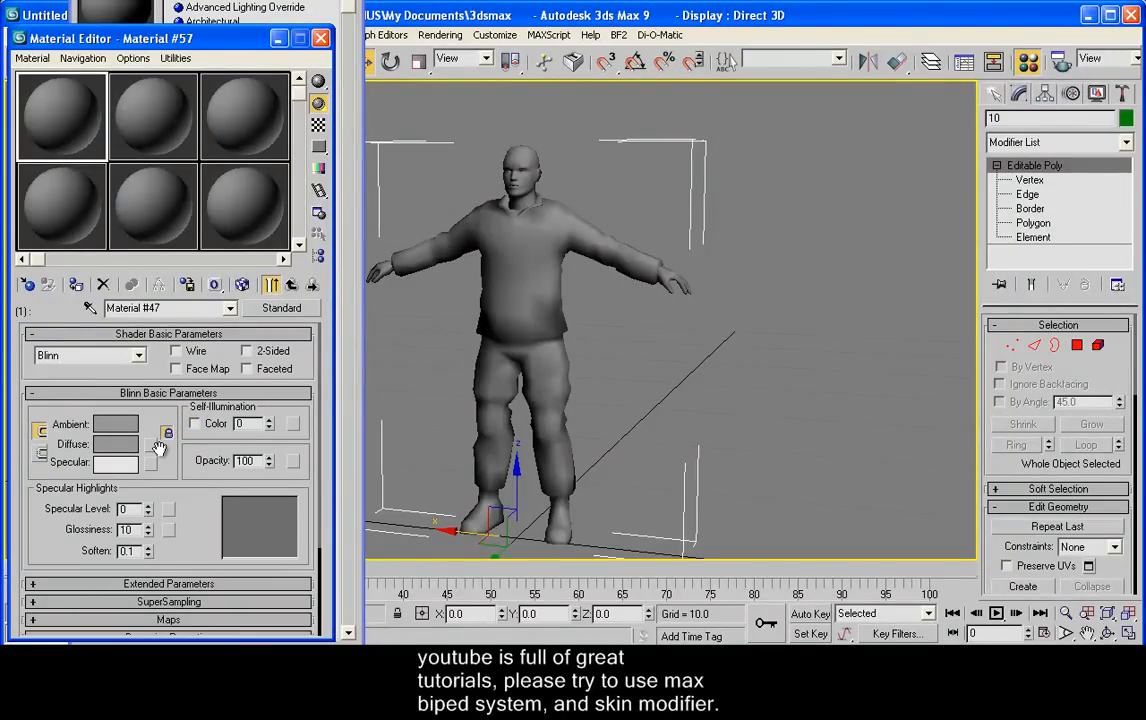
left_click(150, 446)
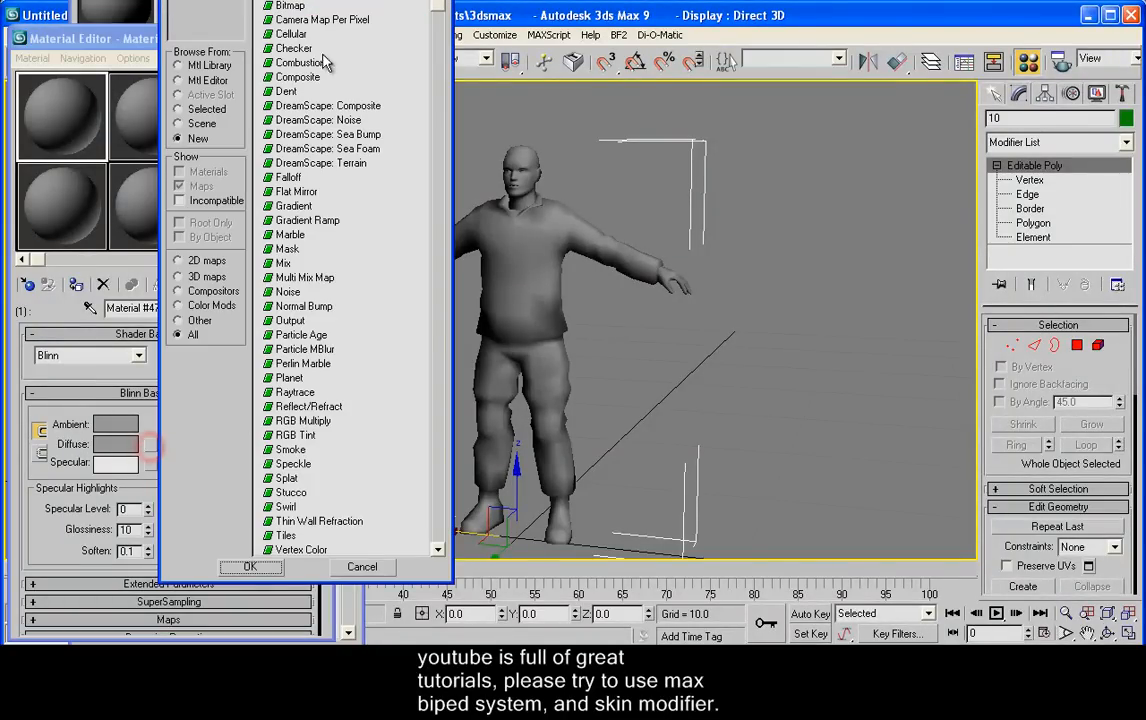
double_click(288, 8)
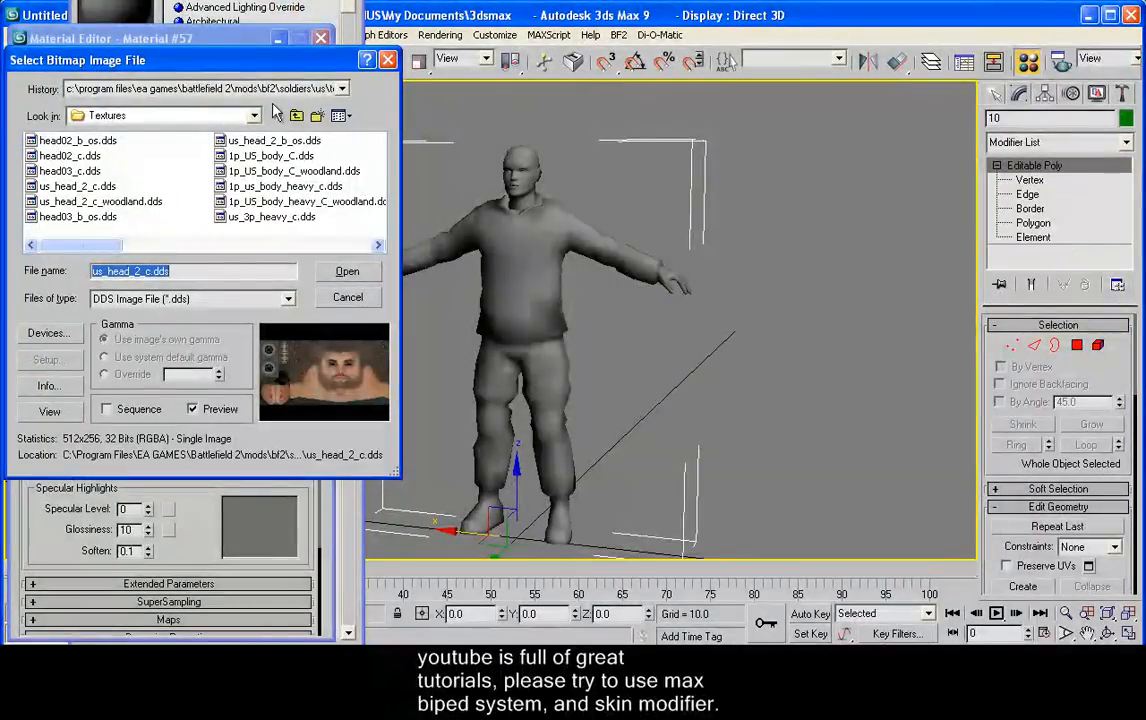
left_click(340, 89)
left_click(336, 89)
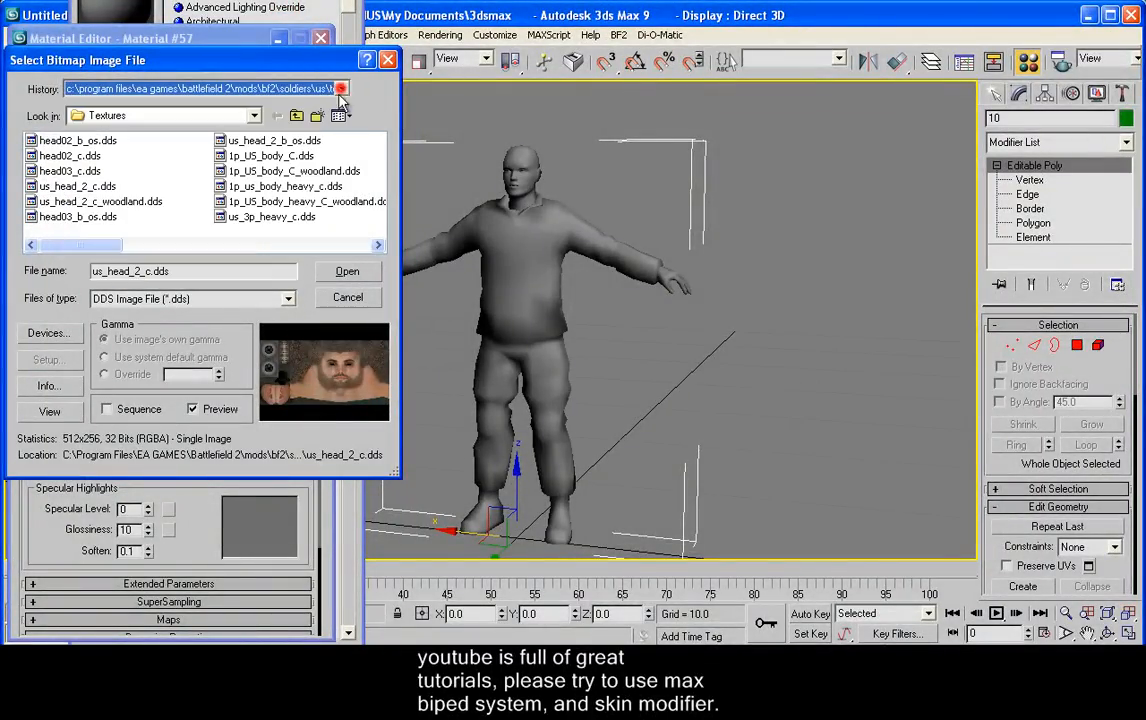
left_click(254, 116)
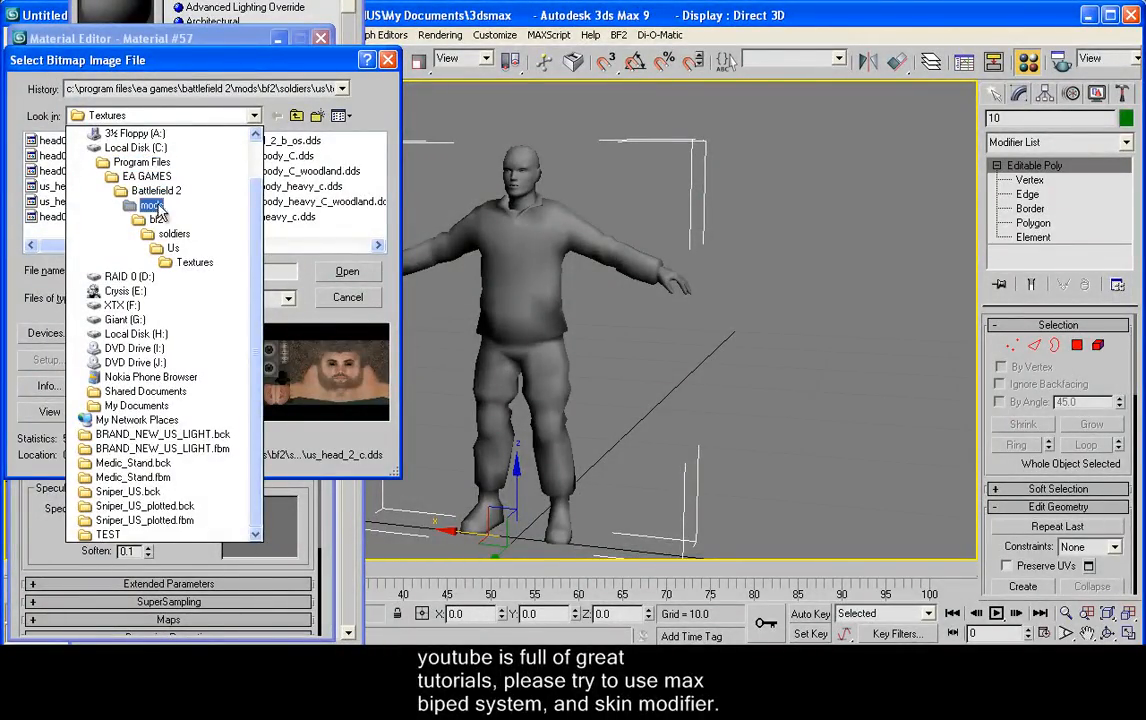
left_click(195, 263)
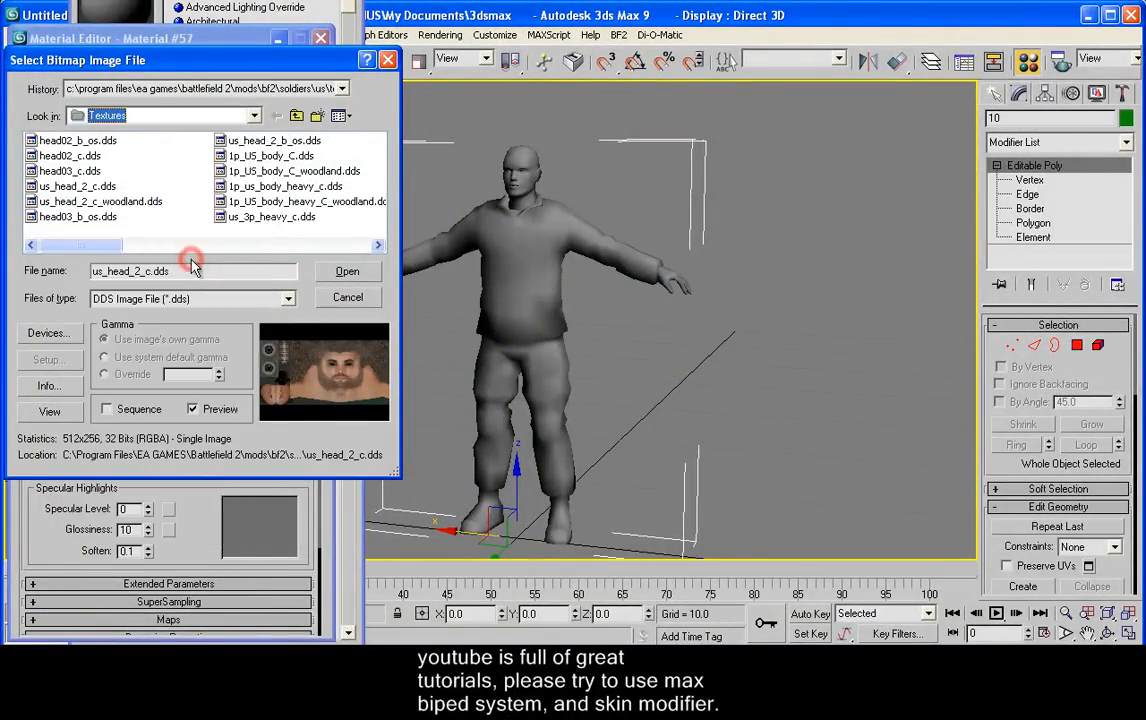
left_click(97, 245)
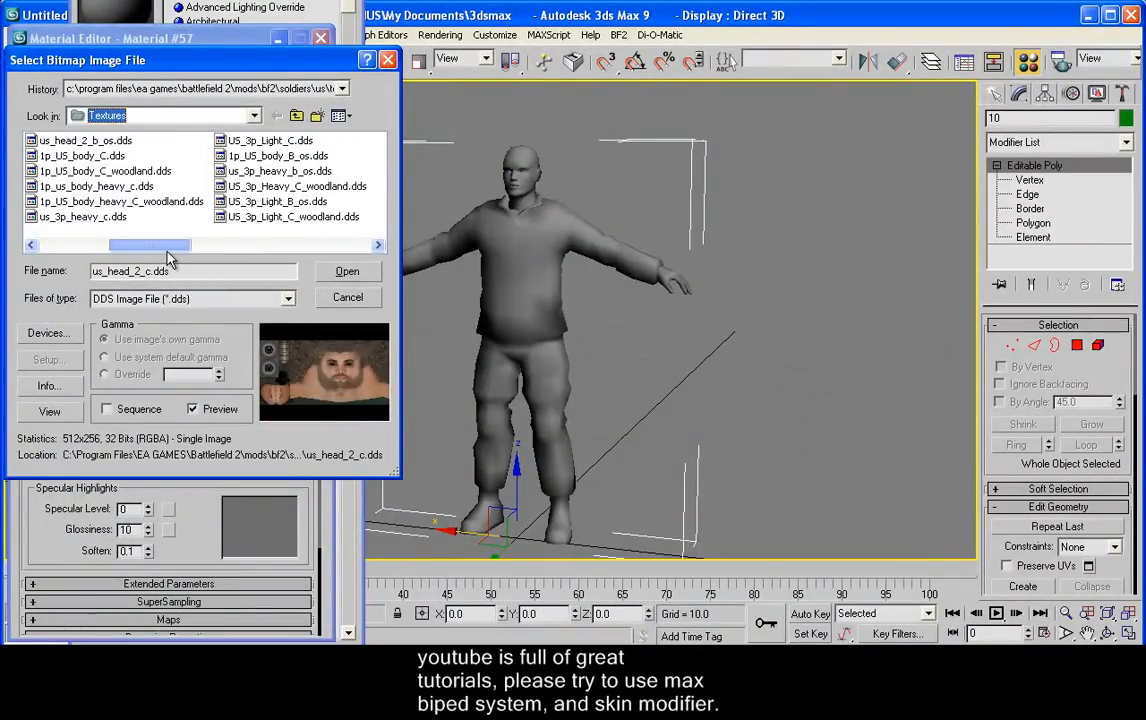
left_click(260, 142)
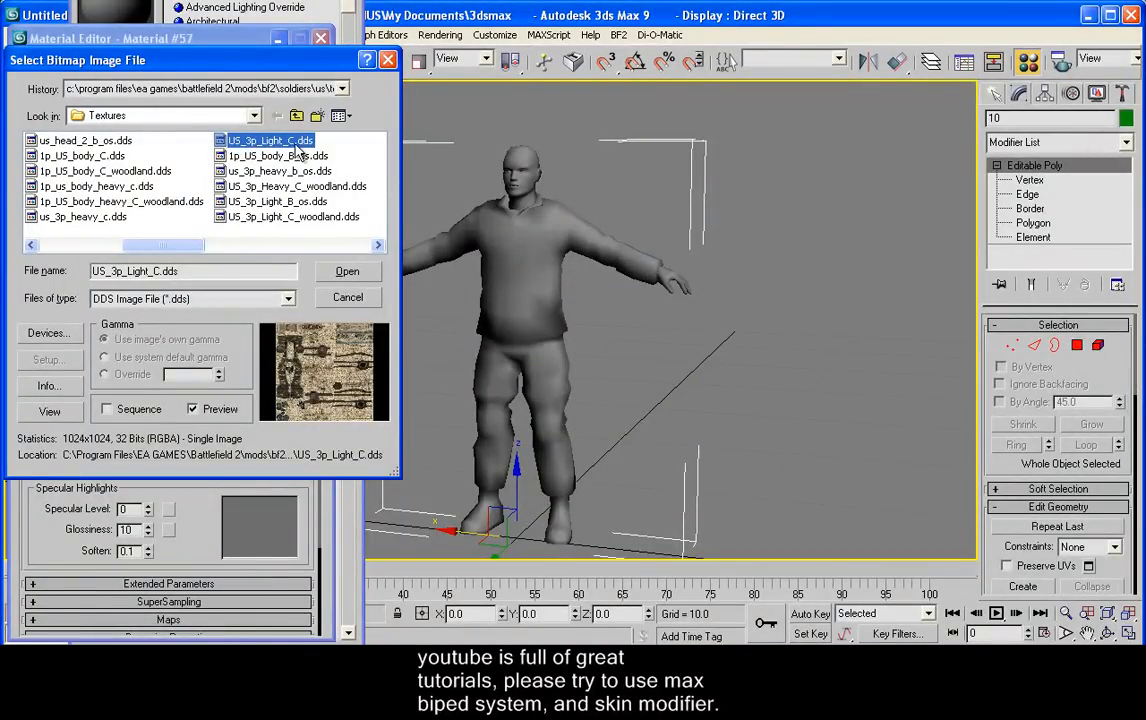
left_click(347, 274)
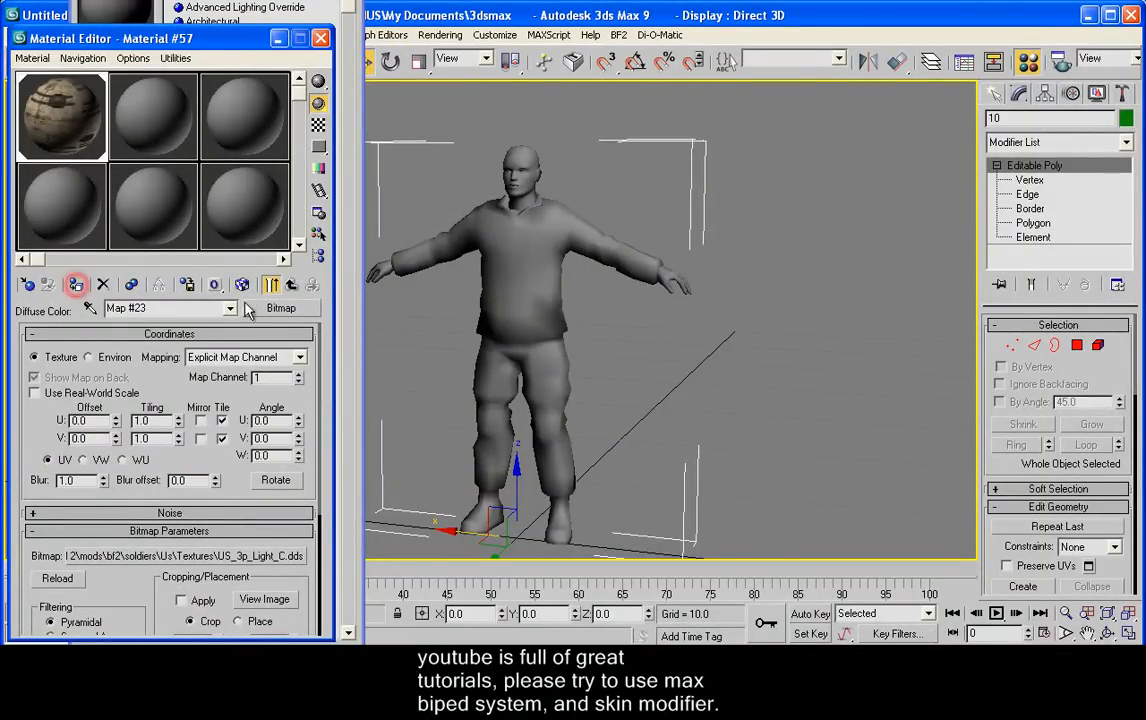
left_click(290, 287)
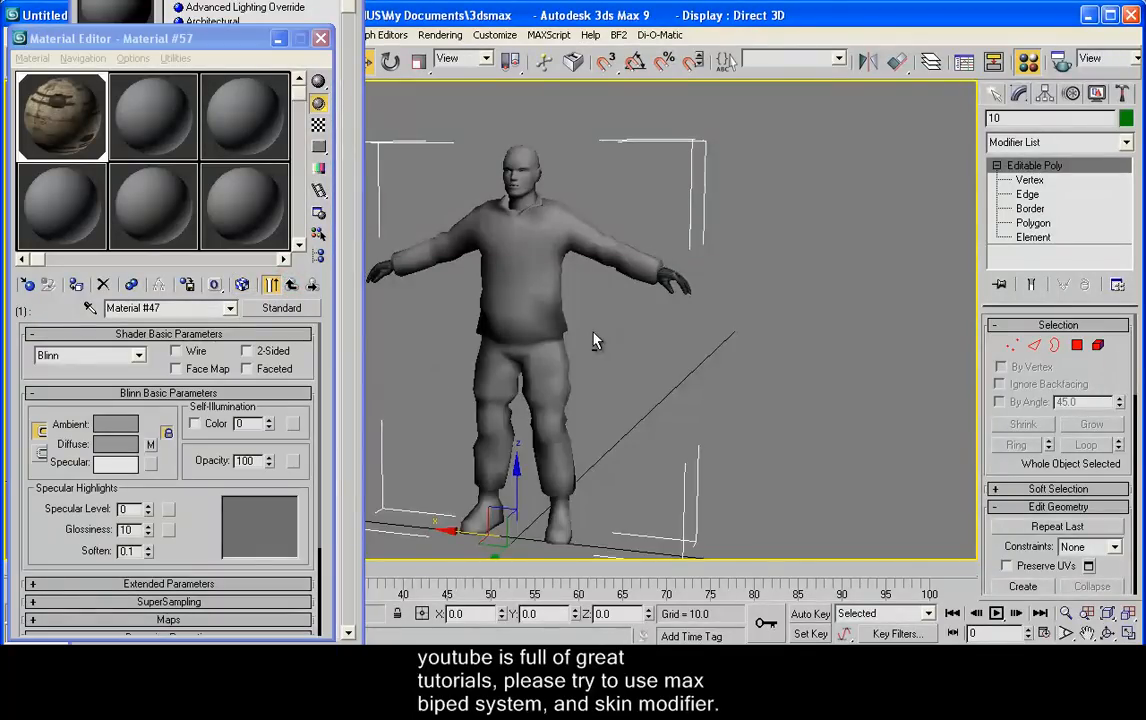
Duplicate the textured sub-material 1 into slot 3 of the Multi/Sub-Object material, using the Copy method
scroll(600, 340, "up", 6)
middle_click_drag(666, 344, 853, 305, "alt")
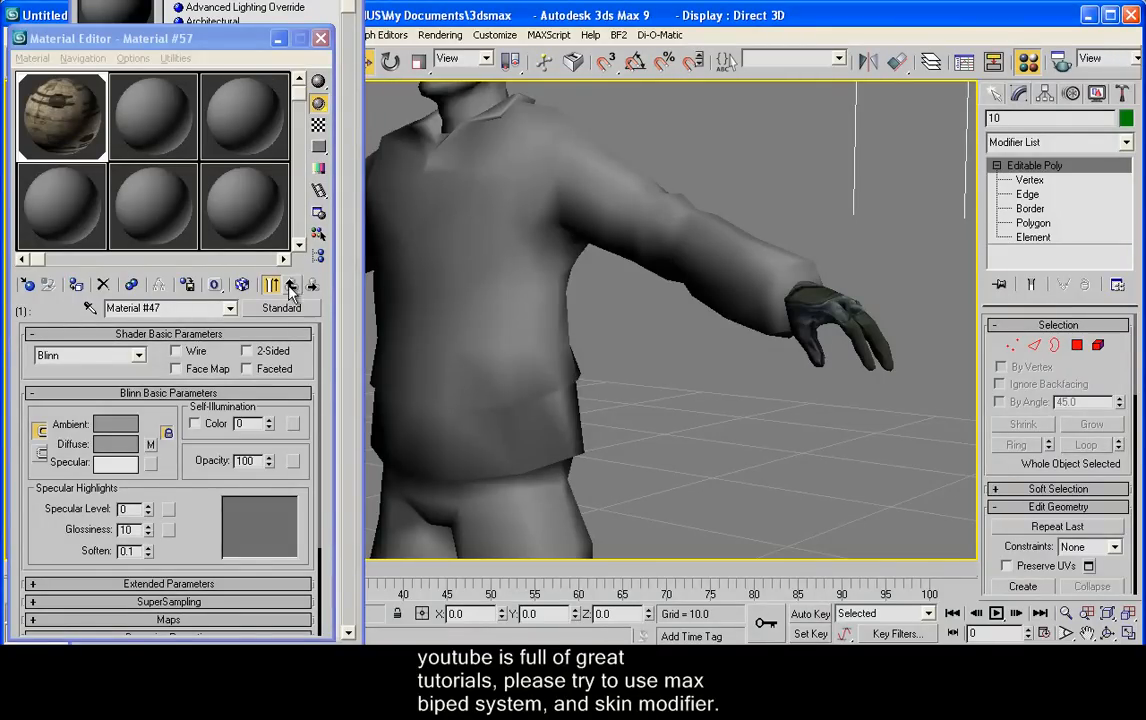
mouse_move(388, 340)
middle_mouse_down("alt")
mouse_move(703, 333)
mouse_move(400, 330)
middle_mouse_up("alt")
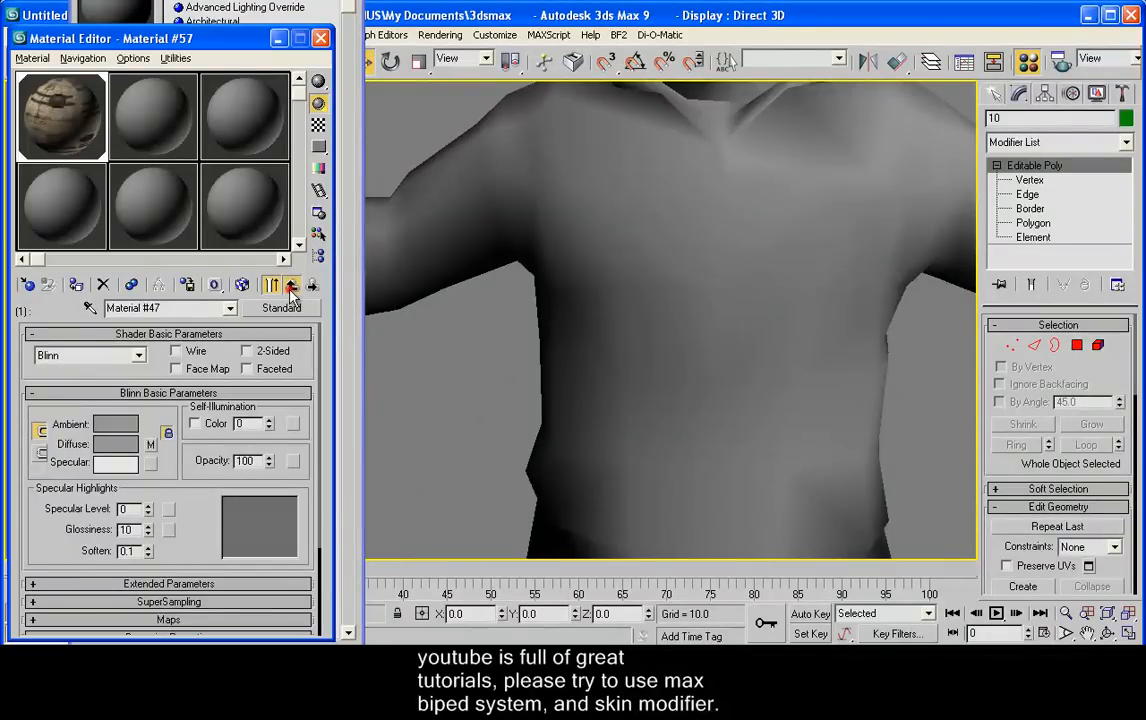
left_click(291, 285)
middle_click_drag(694, 371, 645, 378, "alt")
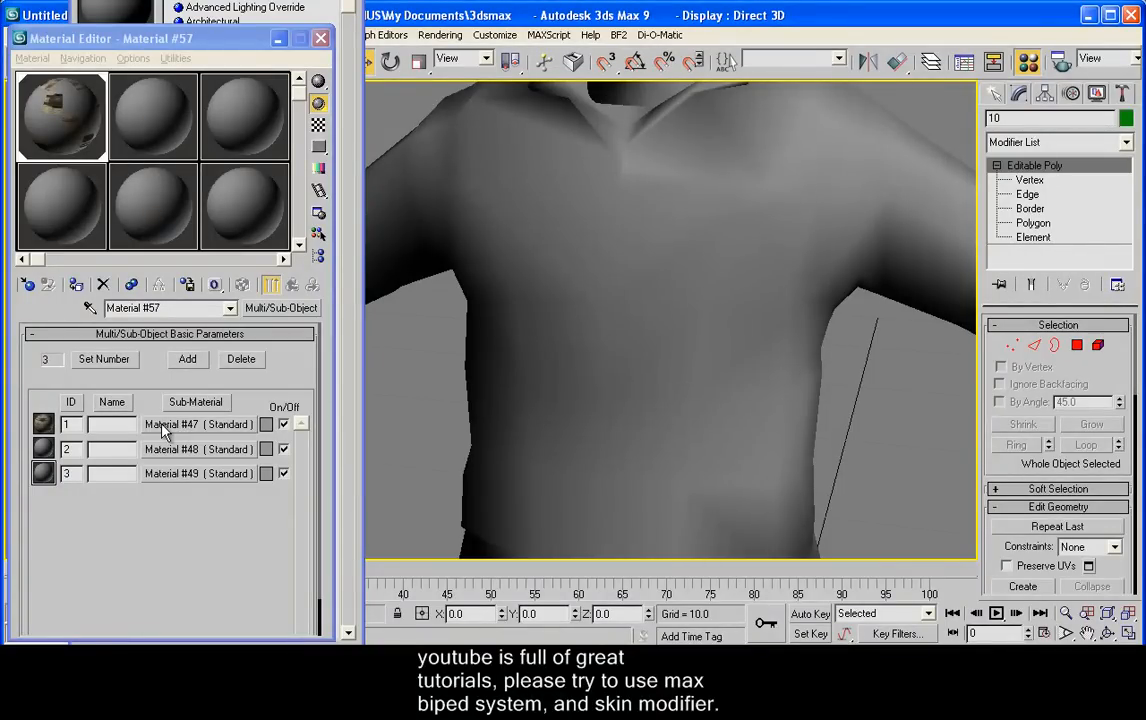
left_click_drag(174, 428, 170, 478)
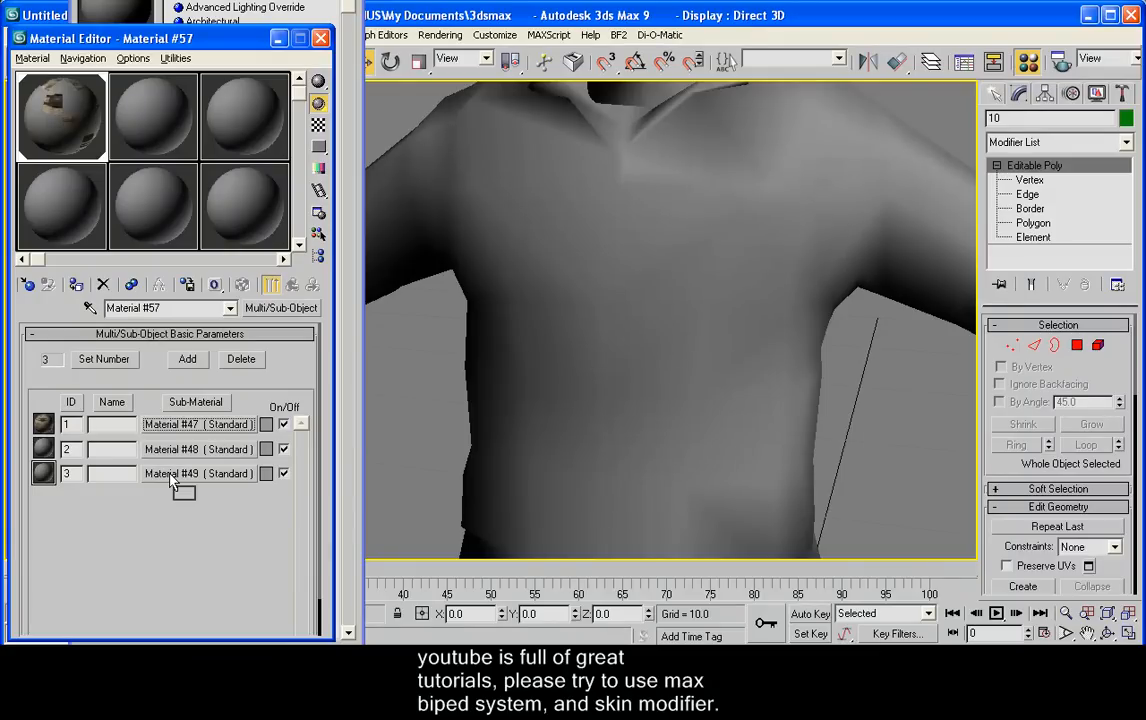
left_click_drag(172, 480, 172, 480)
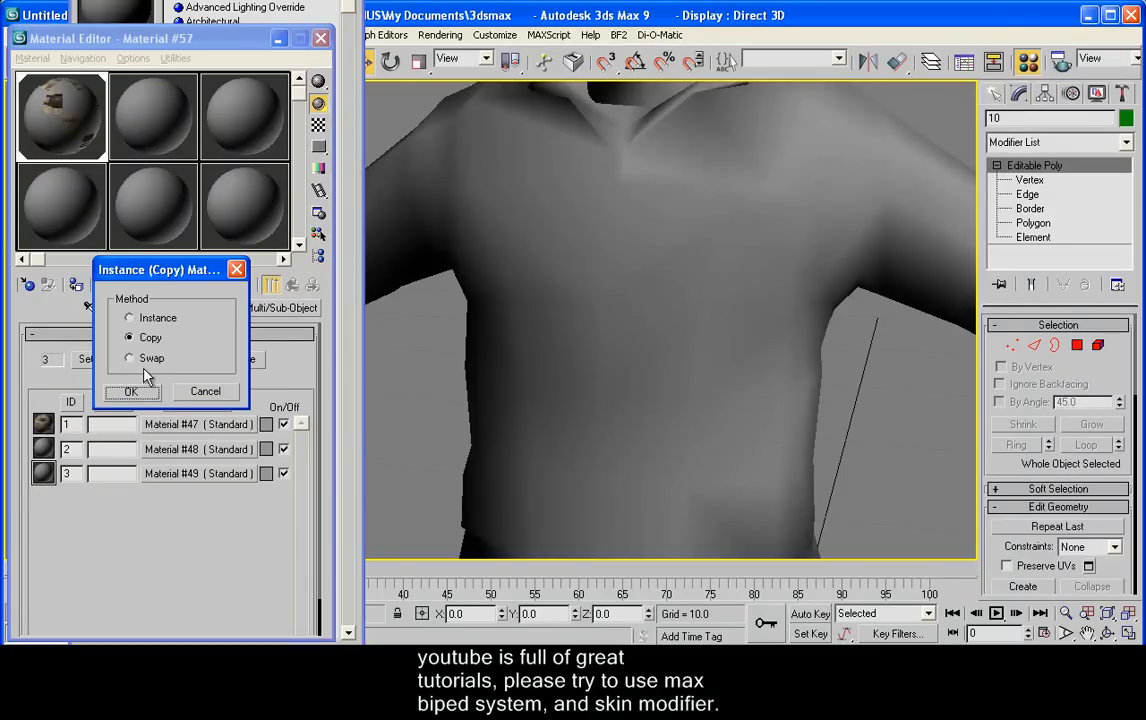
left_click(134, 392)
Inspect the uniform texture on the soldier's body, then the untextured head up close
middle_click_drag(570, 381, 712, 377, "alt")
scroll(712, 377, "down", 5)
middle_click_drag(668, 415, 668, 346, "alt")
scroll(672, 305, "down", 1)
middle_click_drag(640, 228, 617, 414)
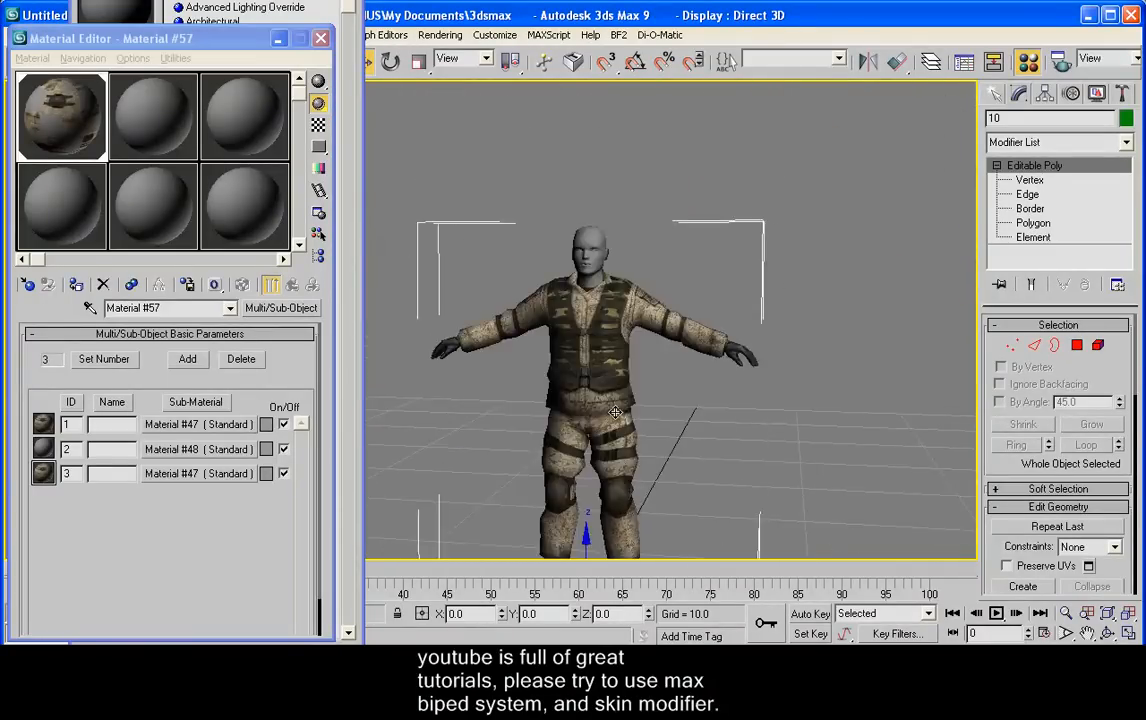
scroll(617, 414, "up", 5)
middle_click_drag(762, 358, 730, 380, "alt")
scroll(722, 334, "up", 4)
middle_click_drag(652, 236, 675, 384)
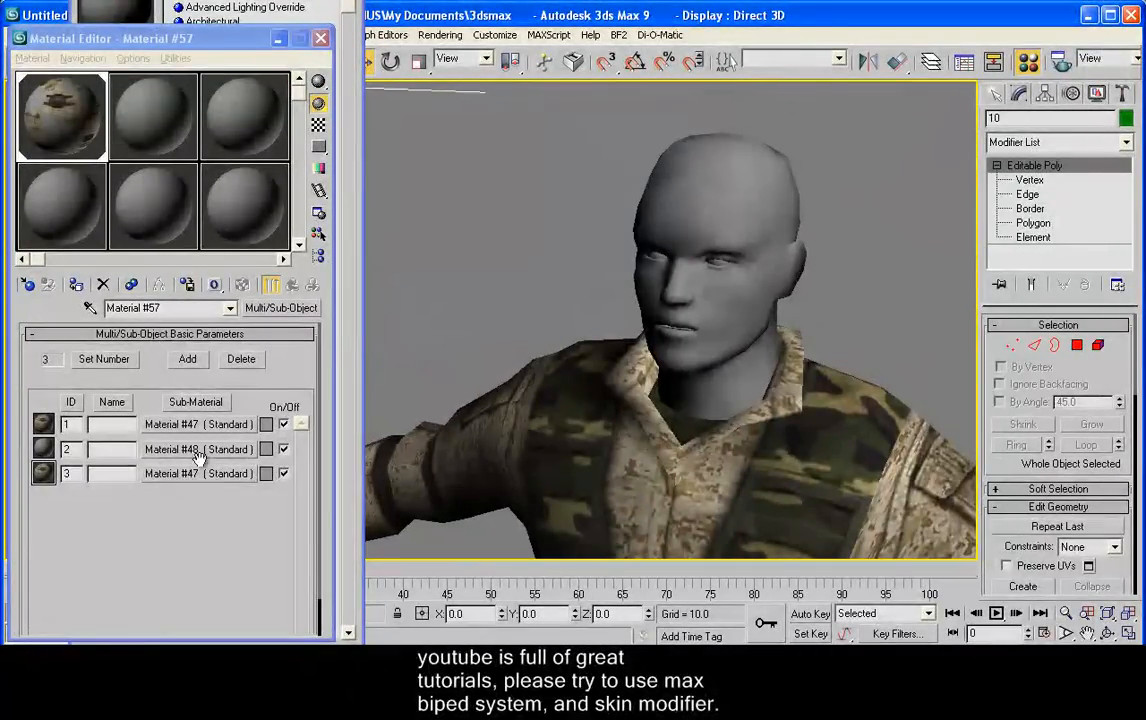
Load us_head_2_c.dds as the diffuse bitmap of sub-material 2 and display it on the soldier's head
left_click(198, 450)
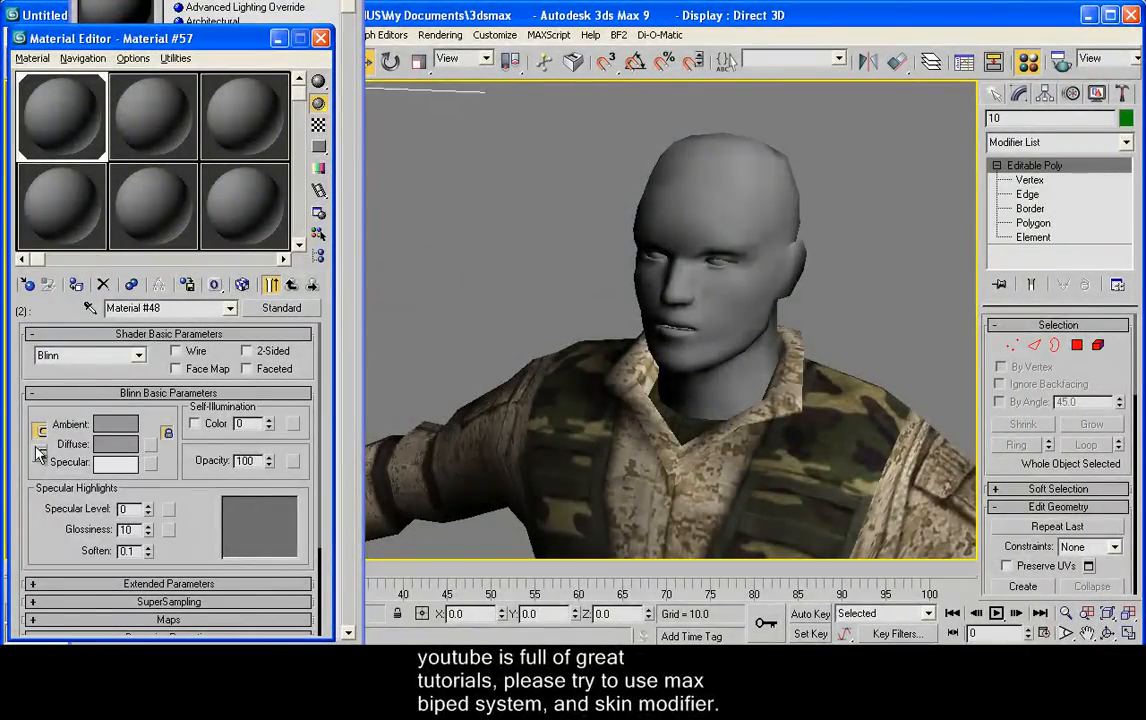
left_click(289, 285)
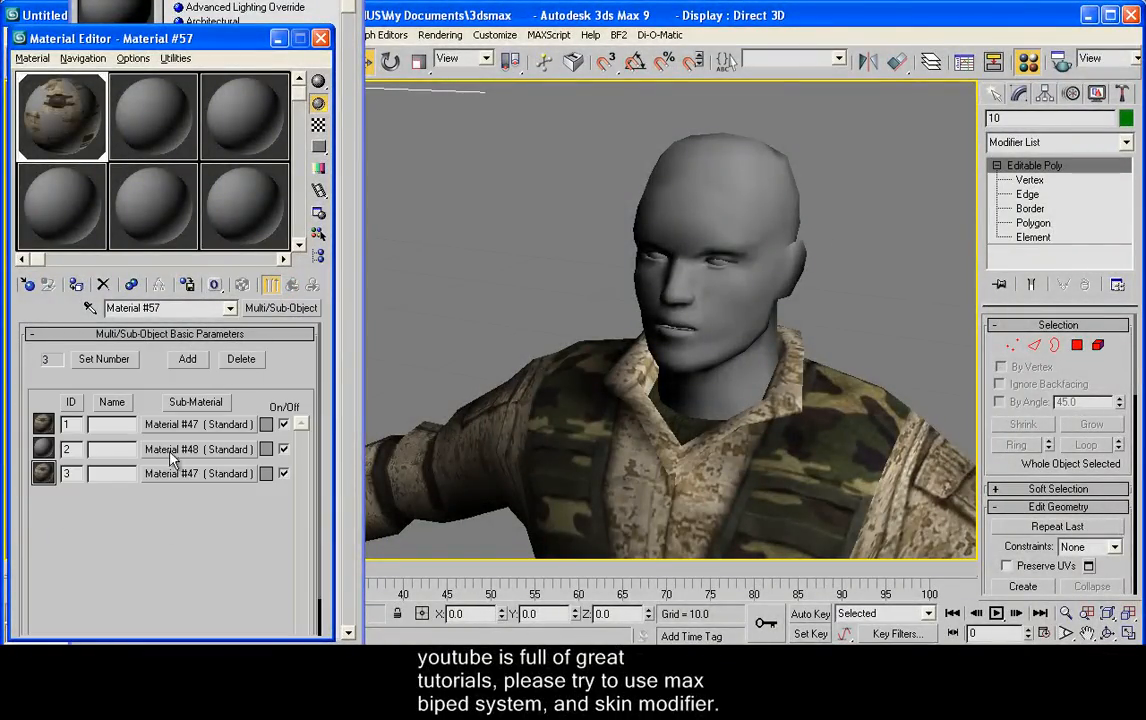
left_click(199, 450)
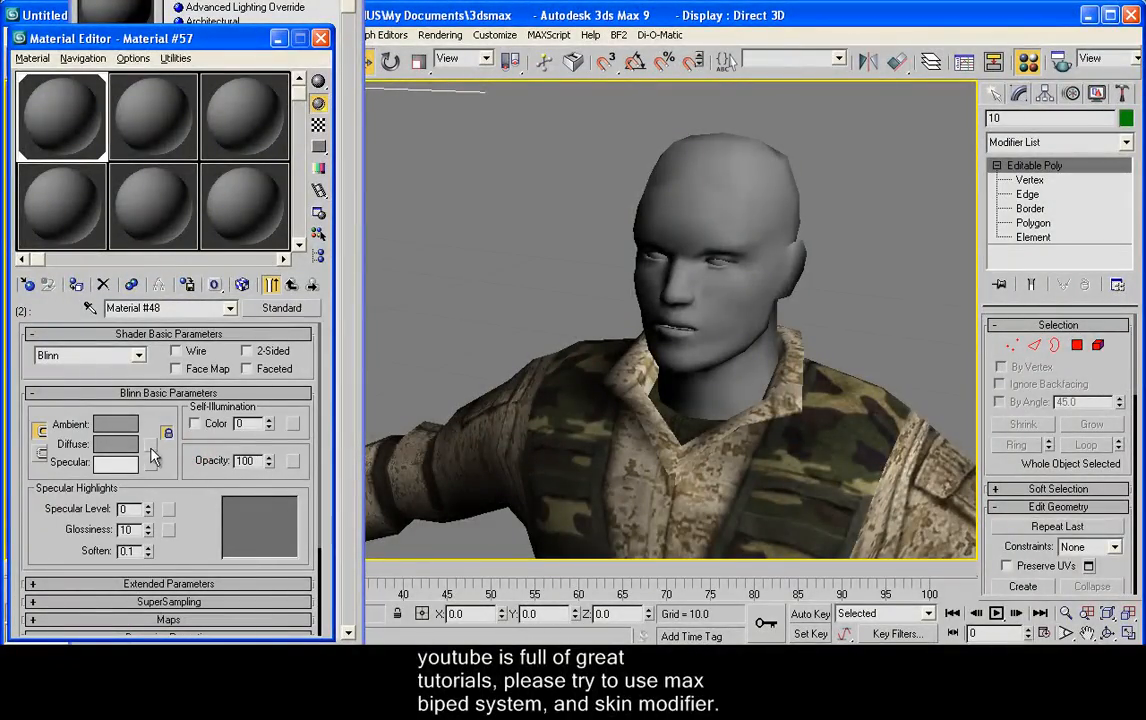
left_click(150, 446)
double_click(262, 20)
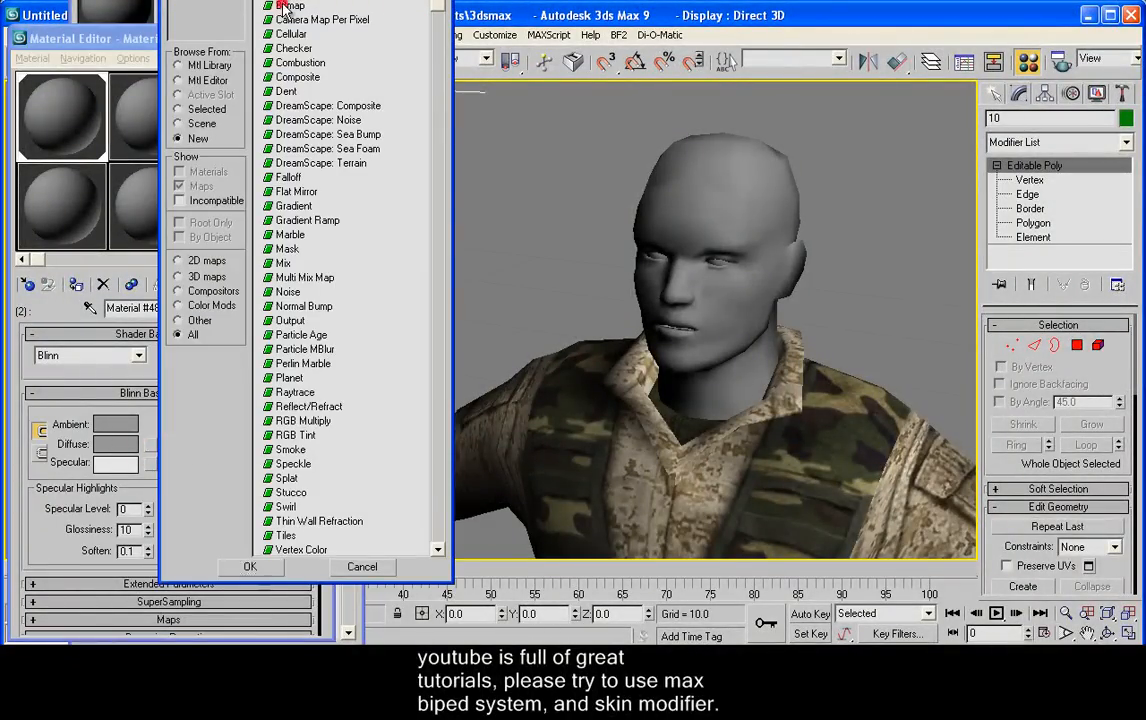
left_click(78, 186)
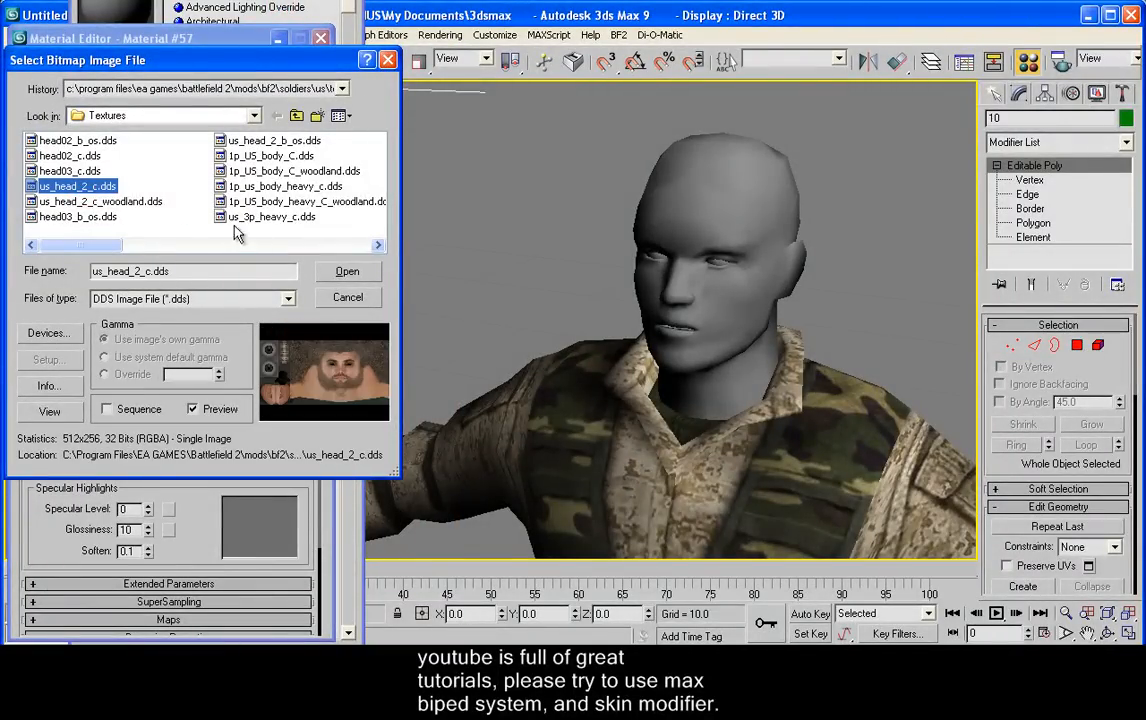
left_click(347, 273)
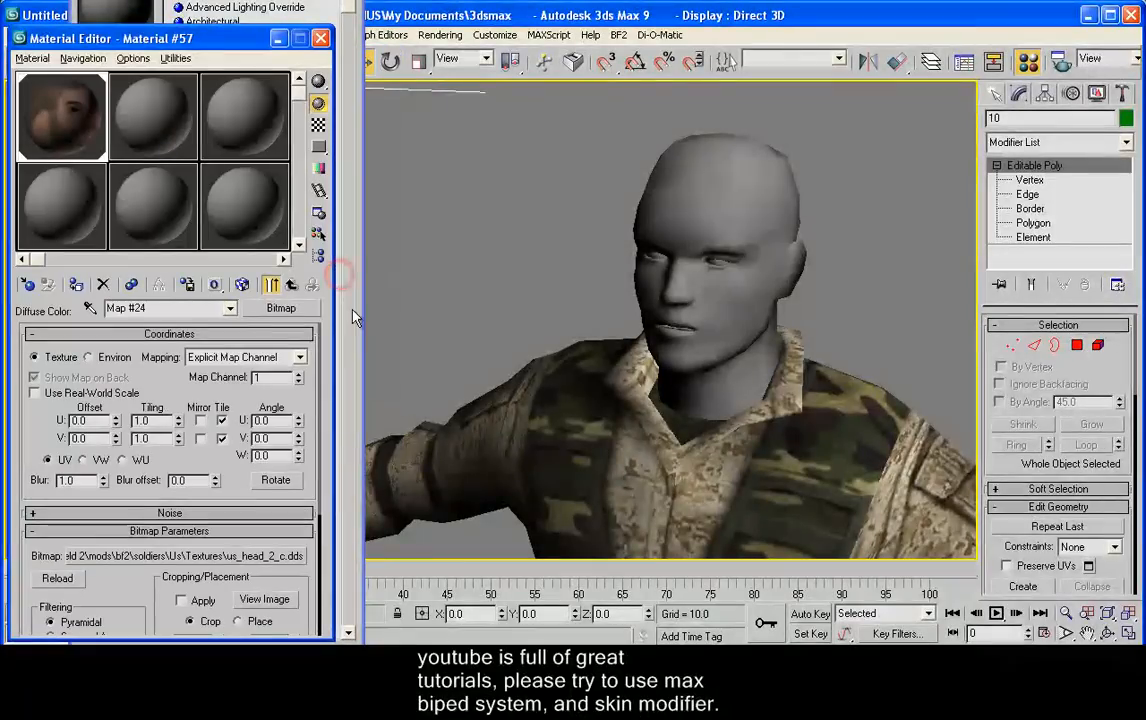
left_click(242, 284)
left_click(291, 285)
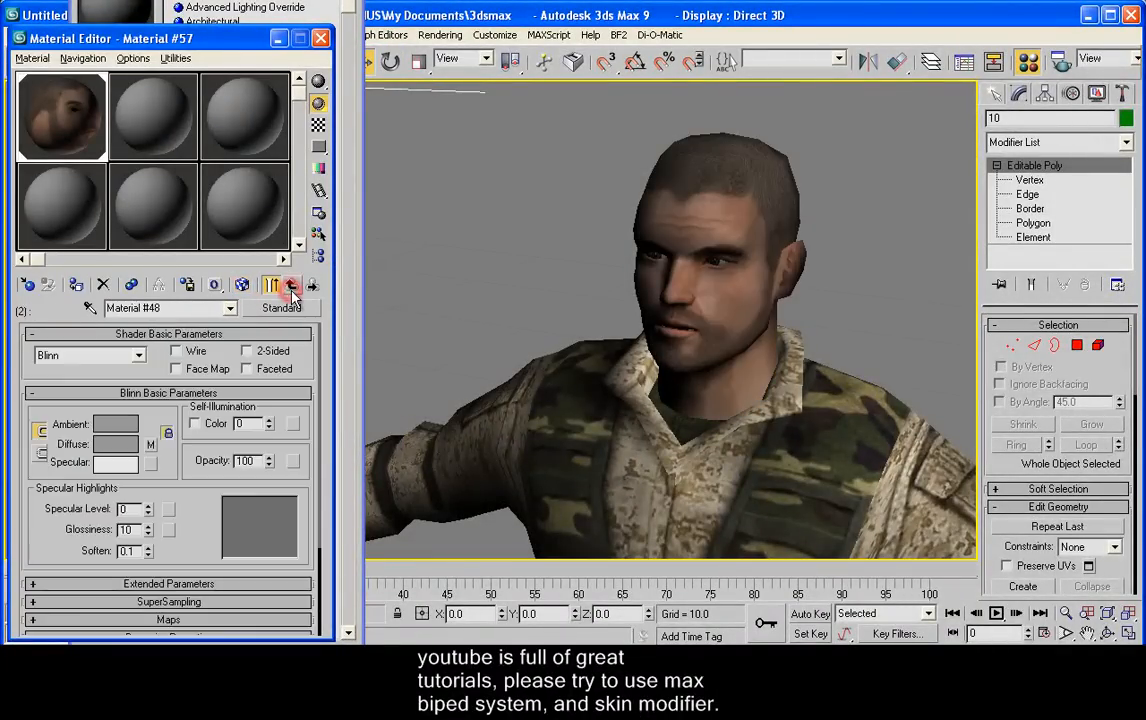
Inspect the fully textured soldier from several angles, checking the head, uniform, gloves and boots
scroll(712, 437, "down", 5)
middle_click_drag(712, 437, 650, 437, "alt")
scroll(650, 437, "down", 3)
scroll(560, 366, "up", 2)
middle_click_drag(601, 398, 648, 367, "alt")
scroll(652, 370, "up", 2)
scroll(672, 383, "down", 4)
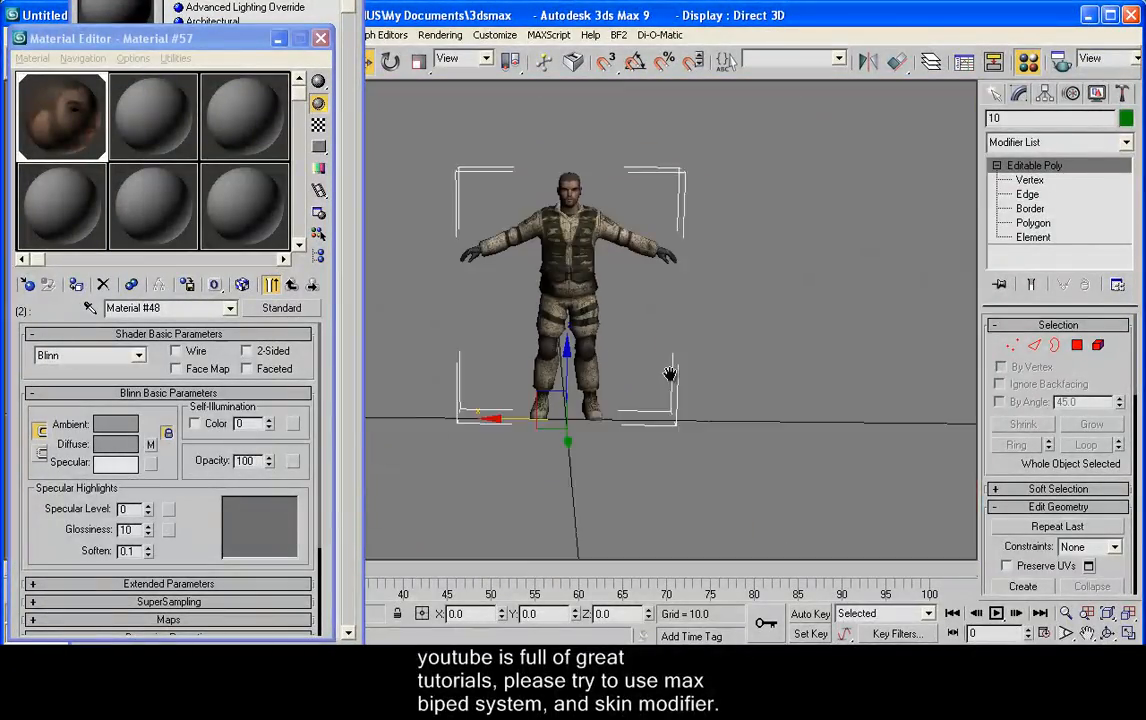
scroll(636, 377, "up", 3)
middle_click_drag(627, 376, 590, 385, "alt")
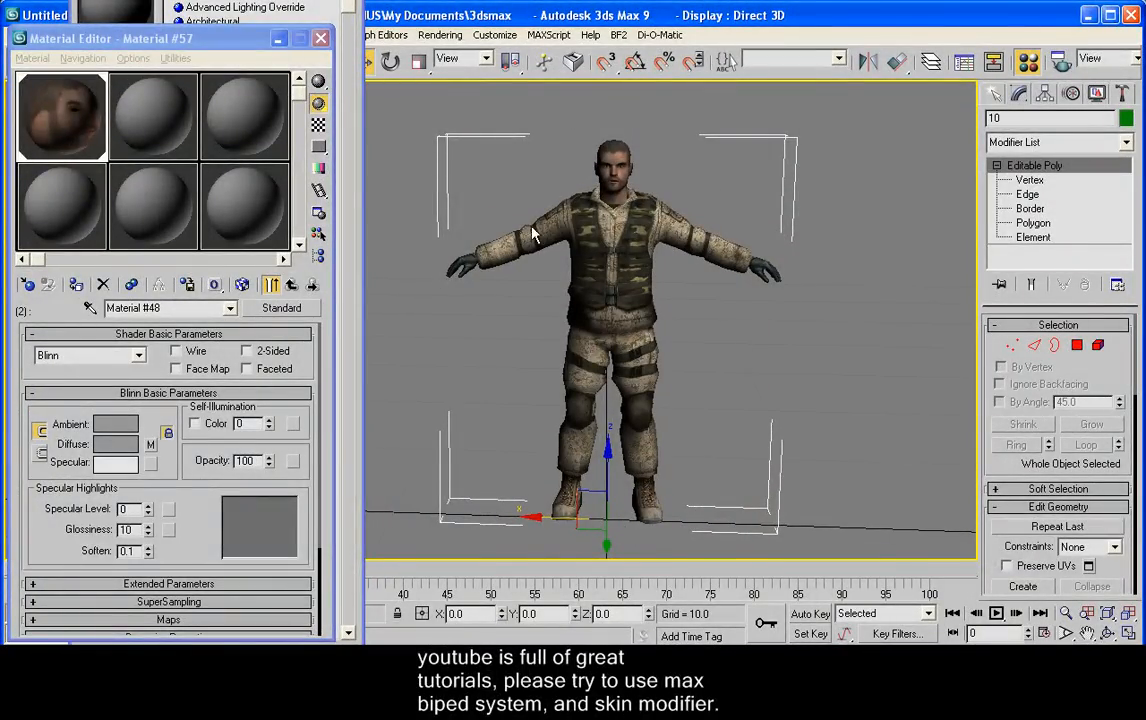
middle_click_drag(627, 466, 845, 555, "alt")
scroll(614, 385, "up", 2)
scroll(631, 362, "down", 2)
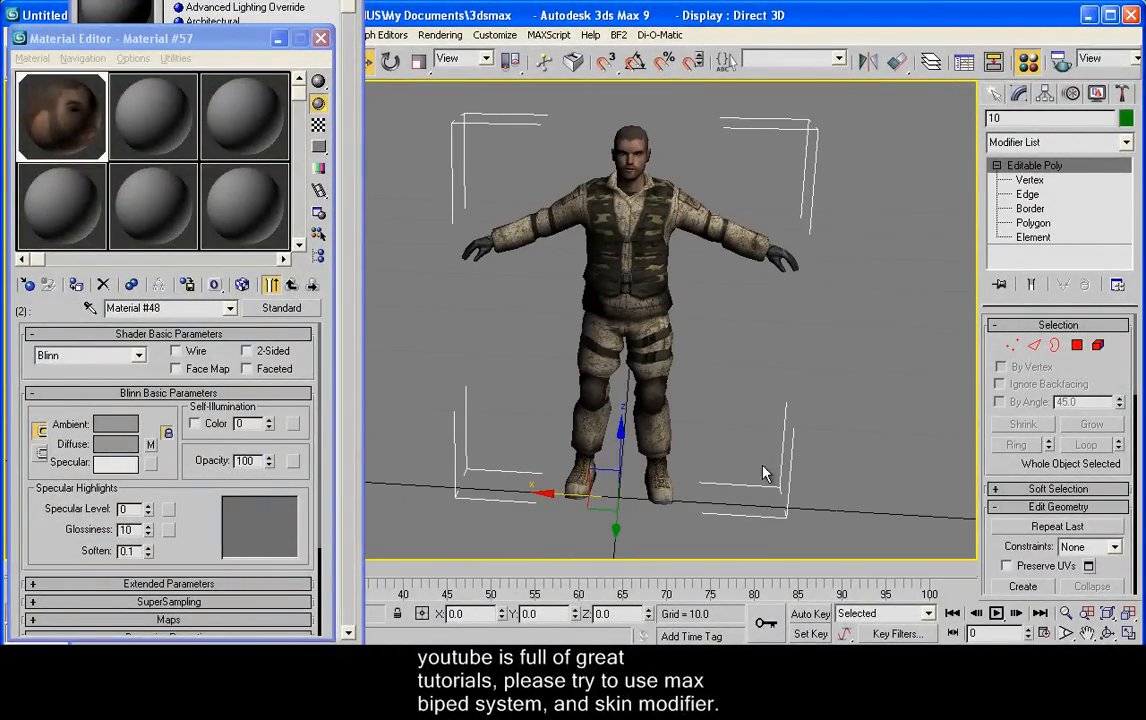